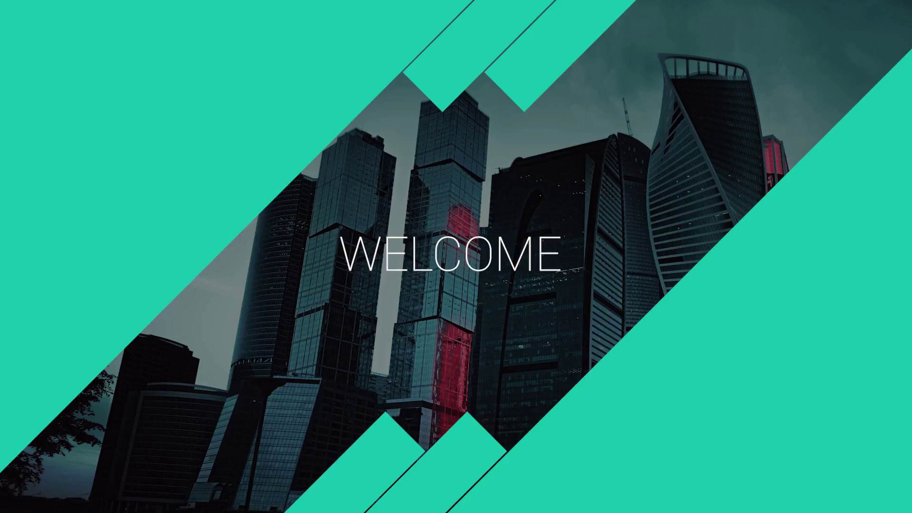
Pause the preview video and locate -024-Title-Opener-Display-001.mov inside the -024-Title-Opener-Display folder.
mouse_move(654, 299)
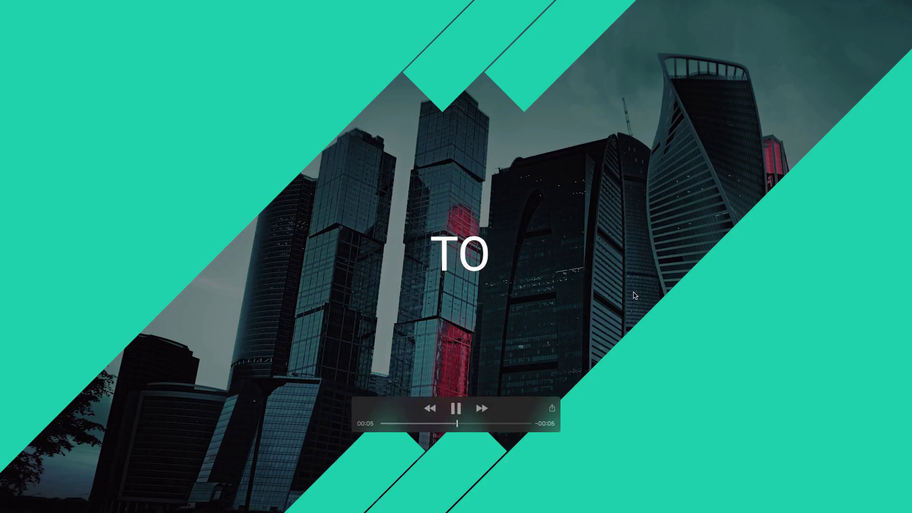
key("space")
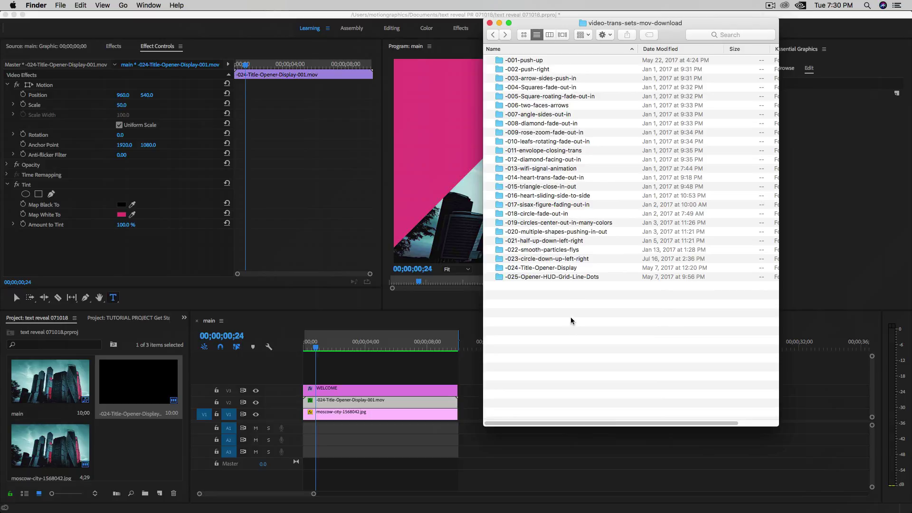
double_click(543, 268)
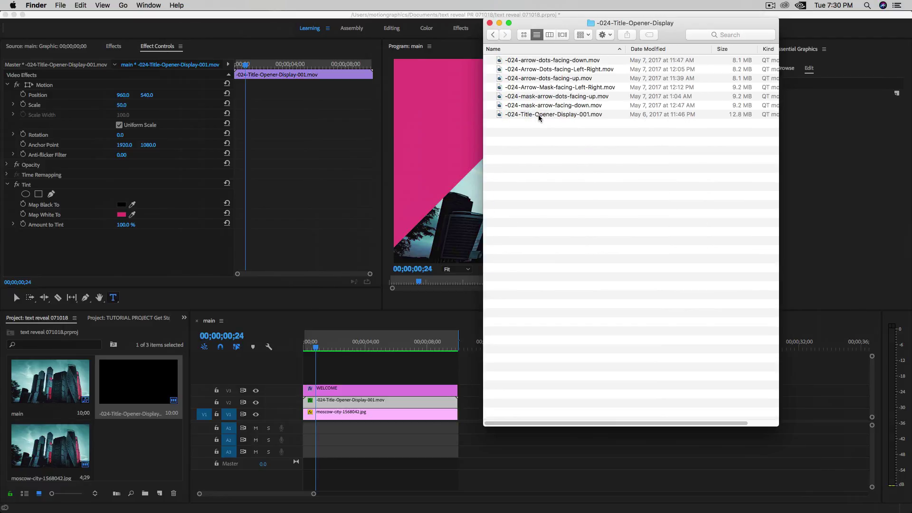
left_click(538, 114)
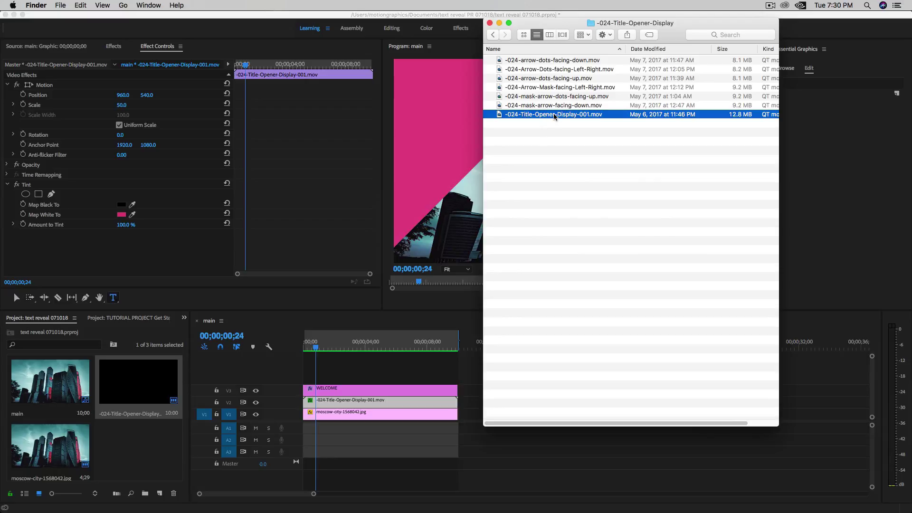
Switch to Premiere Pro and create a new sequence named "MAin Two" with the DSLR 1080p30 preset.
left_click(148, 439)
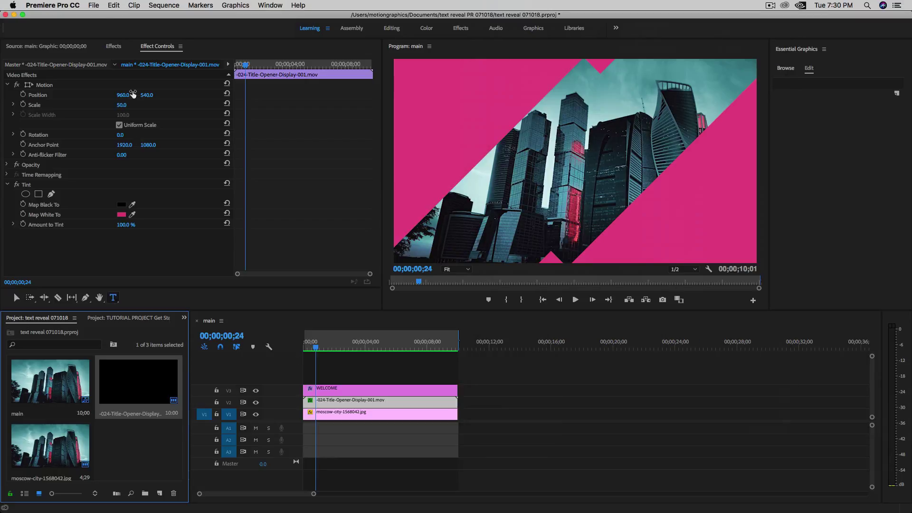
left_click(93, 6)
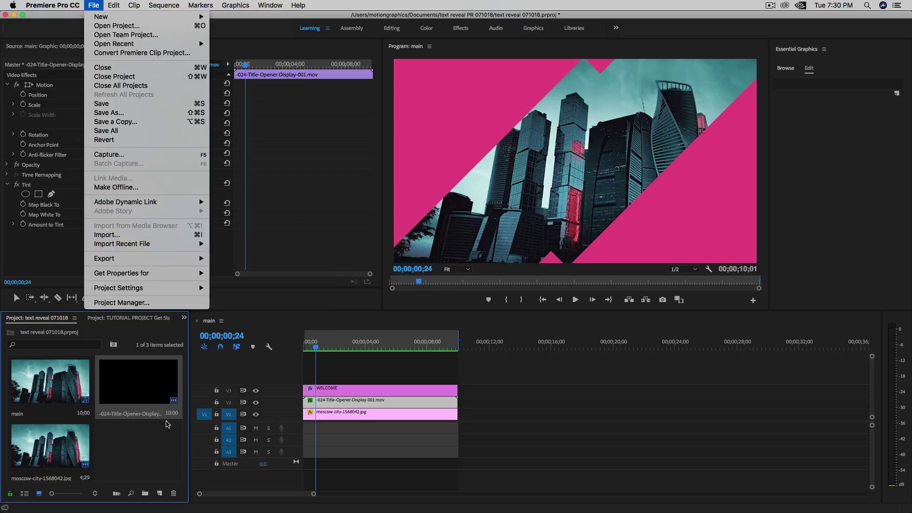
left_click(152, 473)
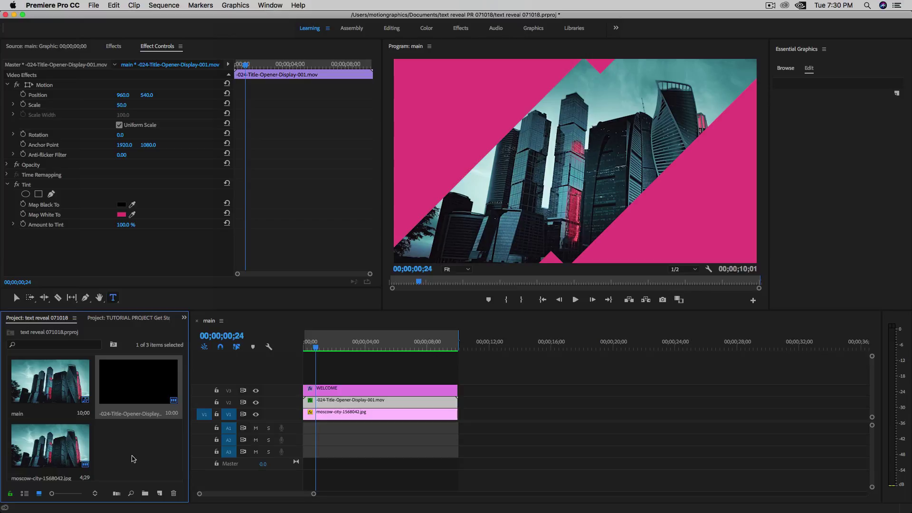
left_click(145, 462)
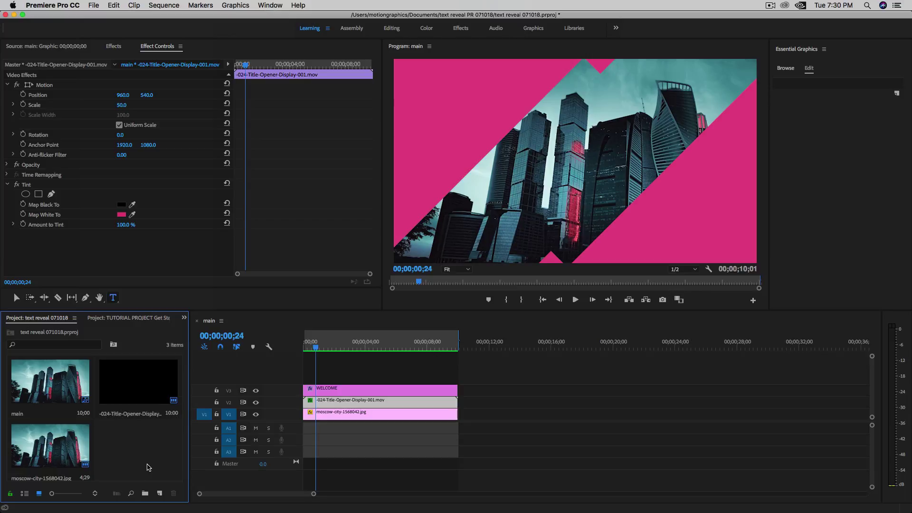
key("super+n")
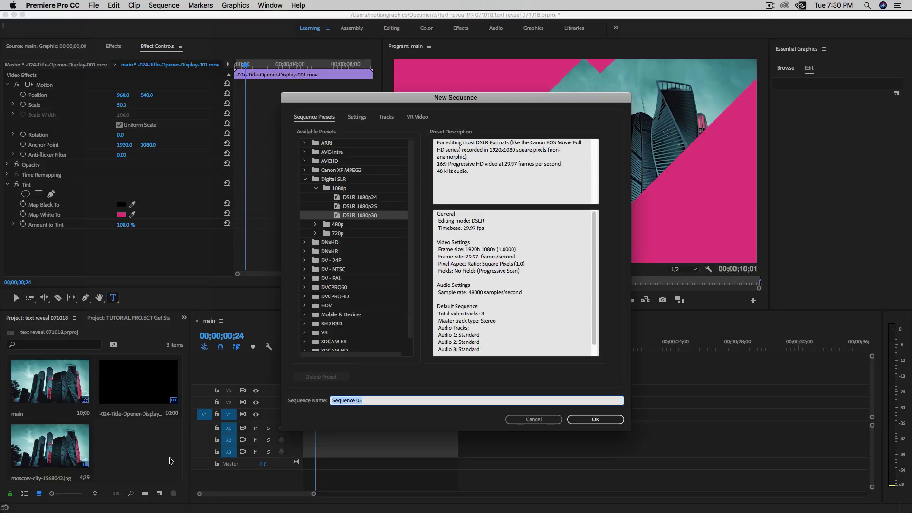
type("MAin Two")
left_click(595, 419)
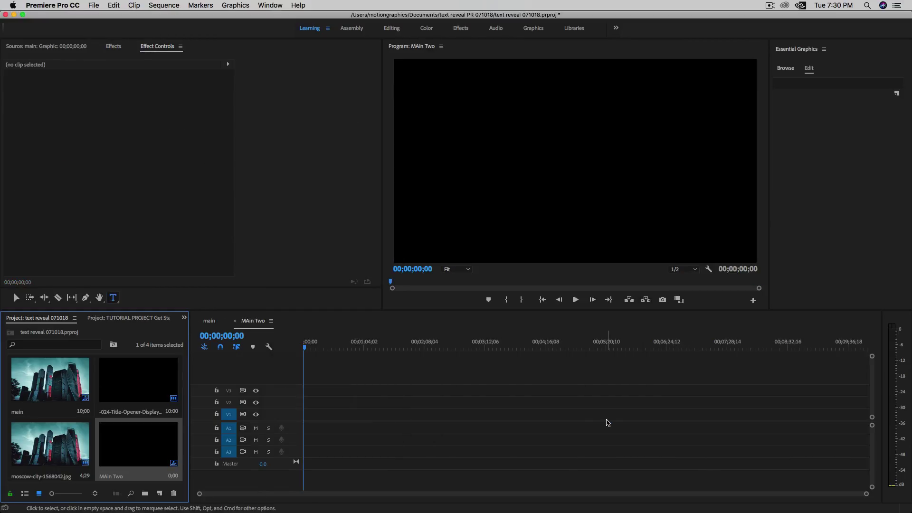
Place the -024-Title-Opener-Display-001.mov clip at the start of video track V2, keeping the existing sequence settings.
left_click(132, 386)
left_click_drag(123, 382, 306, 414)
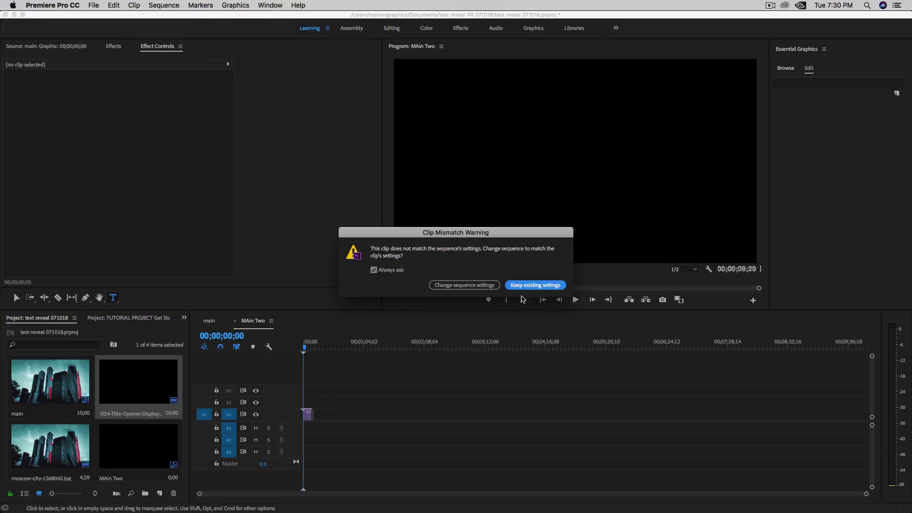
left_click(535, 285)
left_click_drag(306, 415, 309, 410)
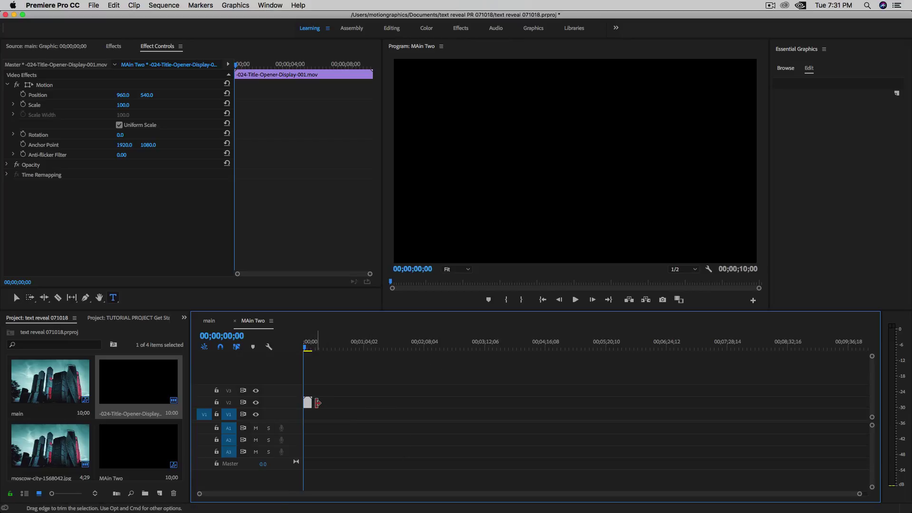
key("=")
key("=")
key("=")
key("=")
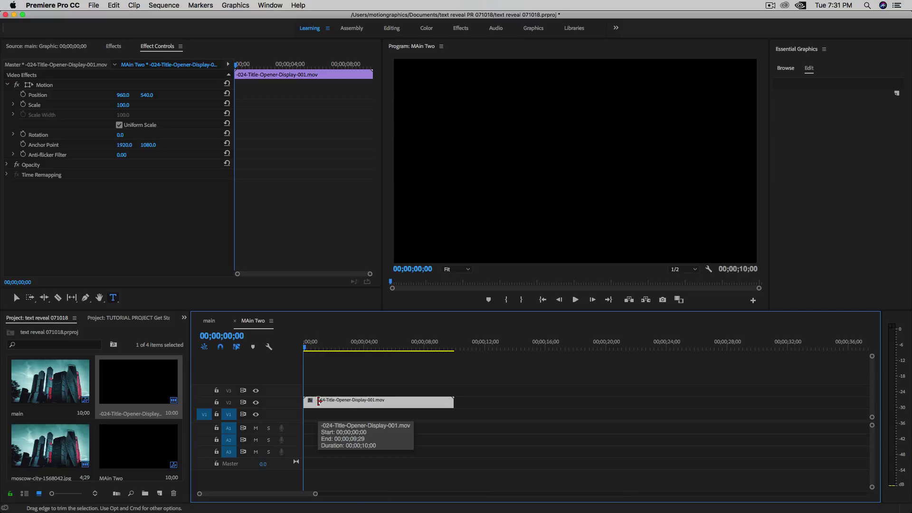
Add moscow-city-1568042.jpg on V1 with the same duration as the opener clip, and scale the image down to fit the frame.
left_click(70, 451)
left_click_drag(48, 449, 307, 421)
left_click_drag(377, 415, 454, 416)
left_click(408, 415)
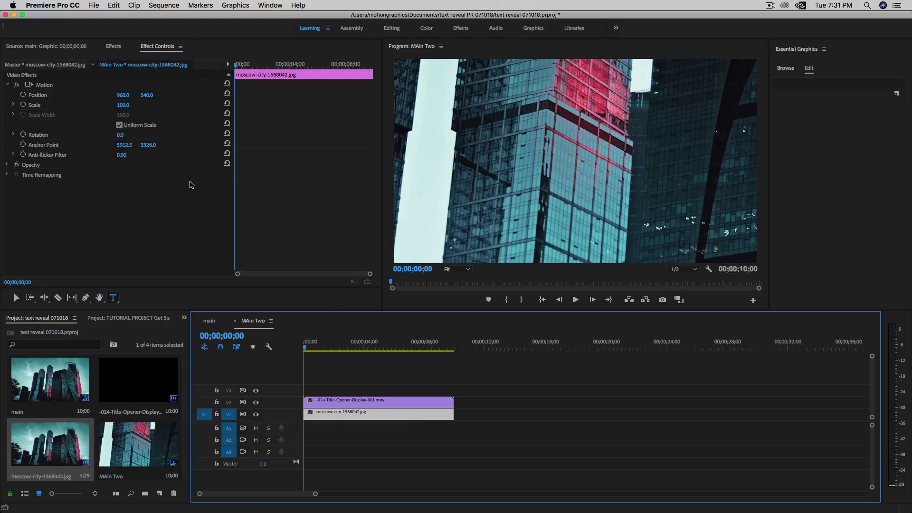
left_click_drag(124, 109, 86, 108)
Set the scale of the title opener clip on V2 to 50, checking the frame around one second in.
left_click(309, 348)
left_click(318, 348)
left_click(350, 403)
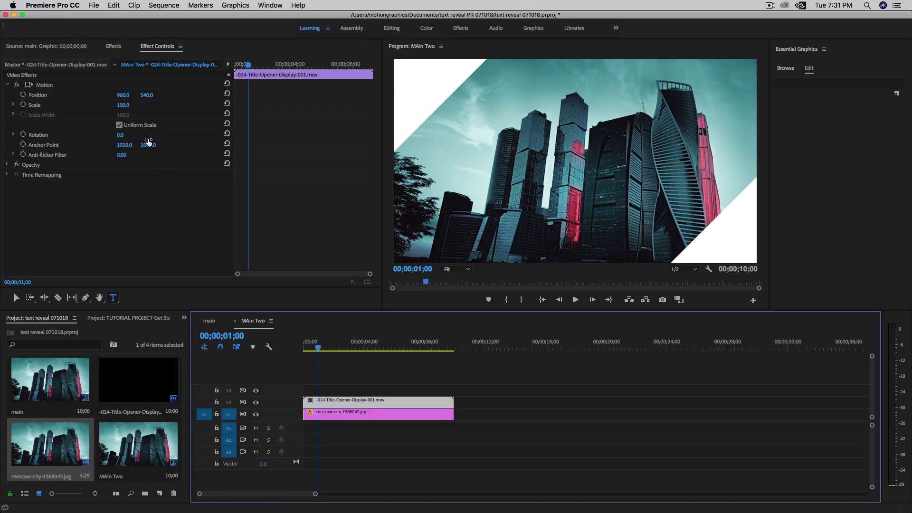
left_click(124, 105)
type("50")
key("Return")
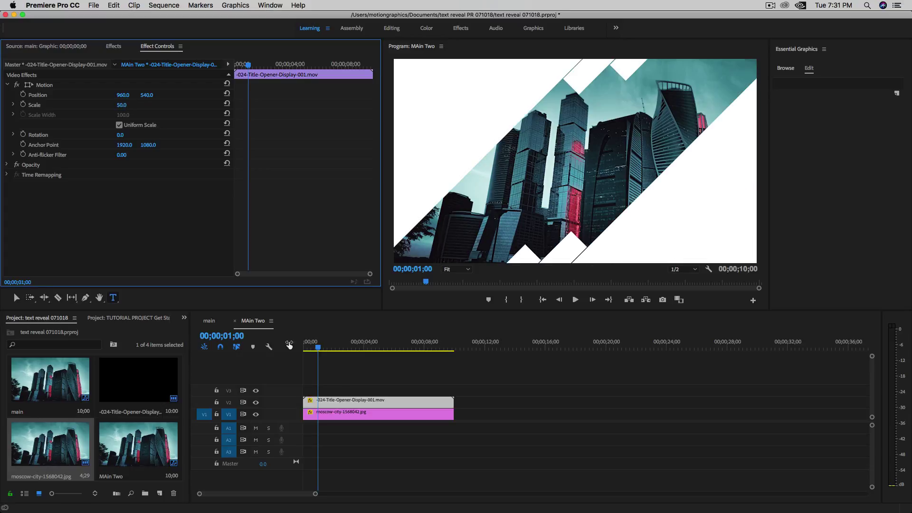
left_click_drag(315, 347, 326, 347)
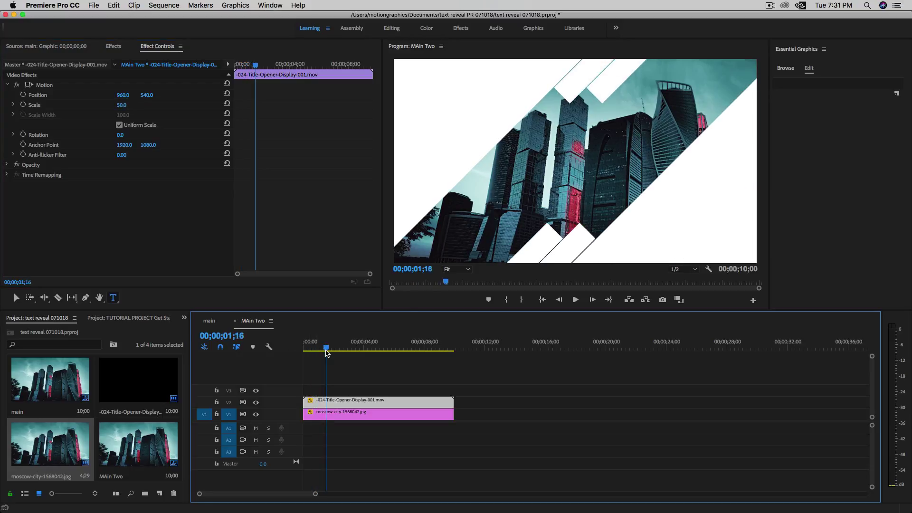
Apply the Tint effect to the title opener clip on V2 and show its effect settings.
left_click(114, 47)
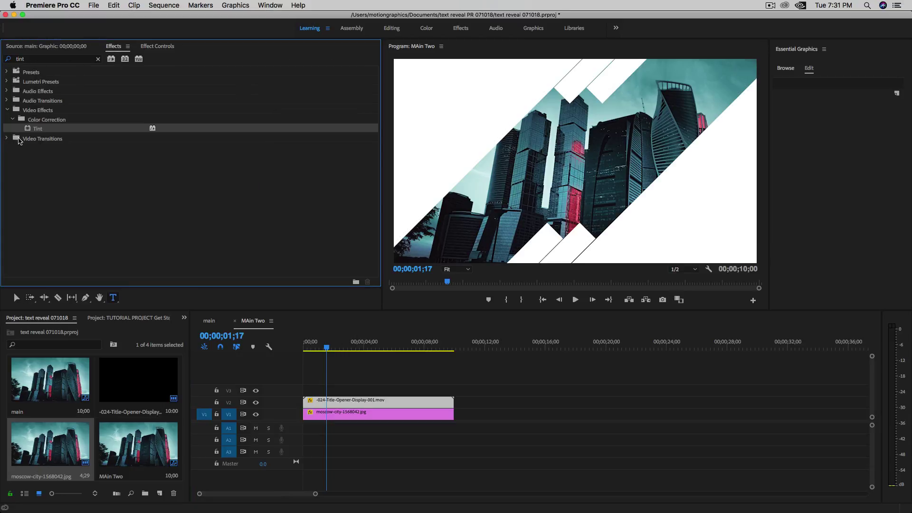
left_click_drag(32, 130, 350, 405)
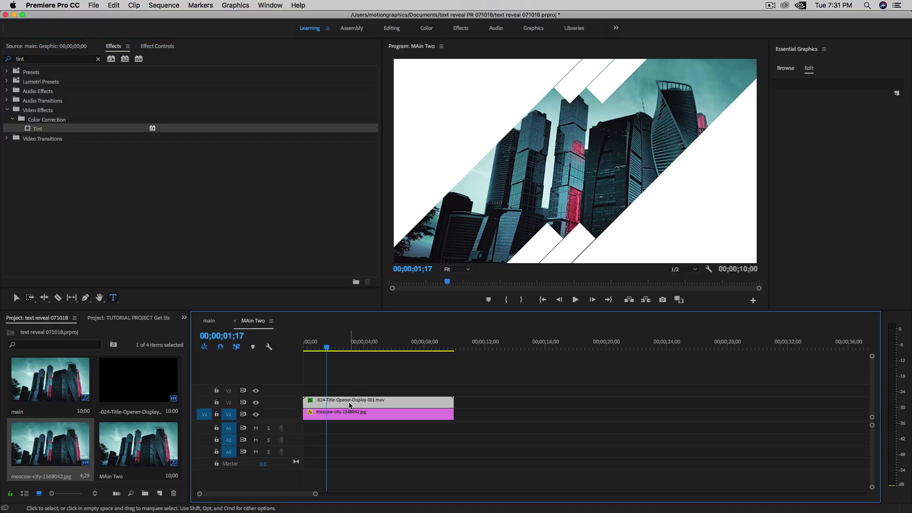
left_click(158, 46)
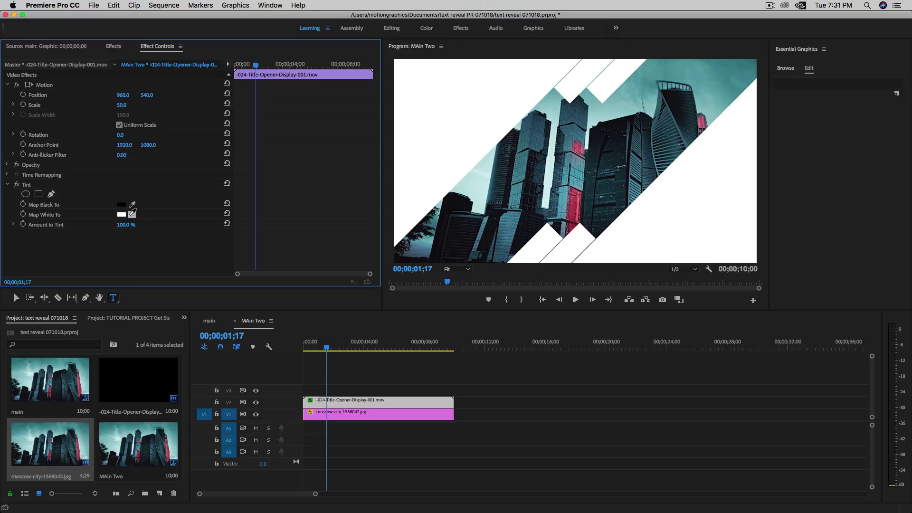
Set the tint's Map White To color to crimson CC2754.
left_click(122, 216)
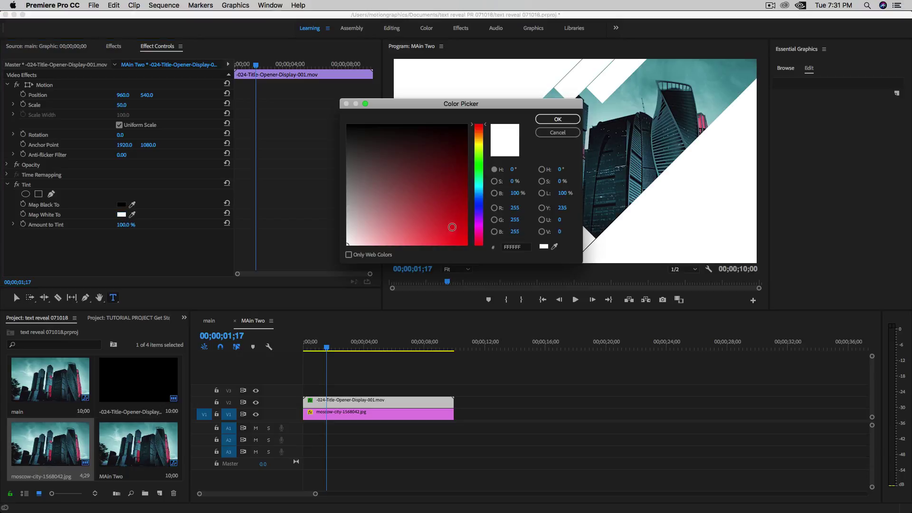
left_click(479, 232)
left_click(446, 226)
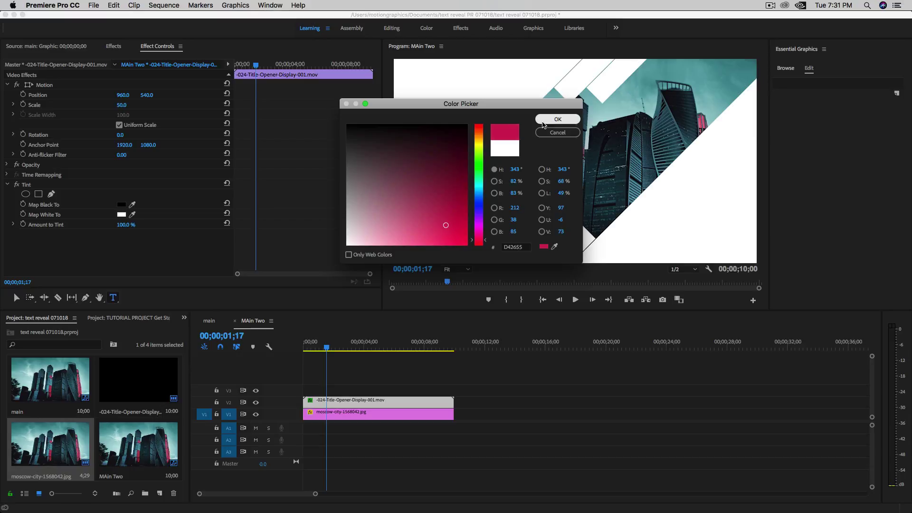
left_click(444, 221)
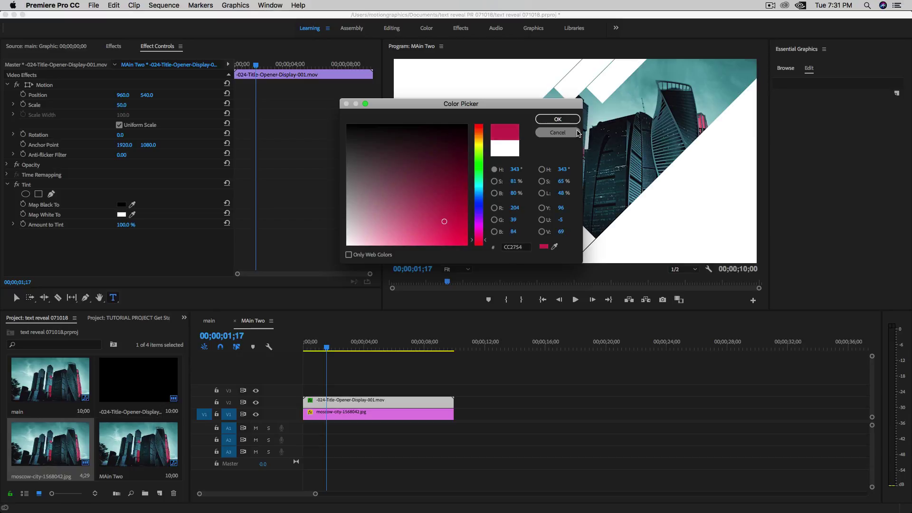
left_click(557, 119)
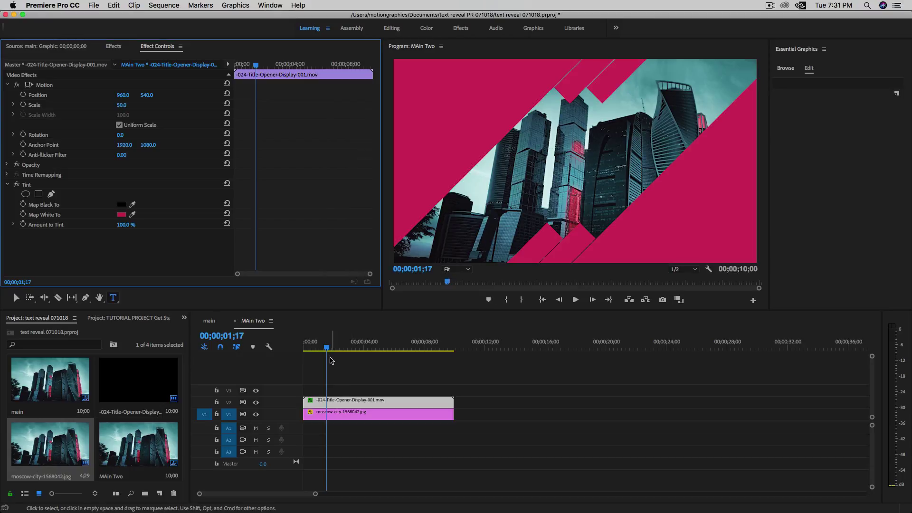
Add a text layer reading "WELCOME" over the city image at 00;00;03;10.
left_click_drag(326, 351, 396, 360)
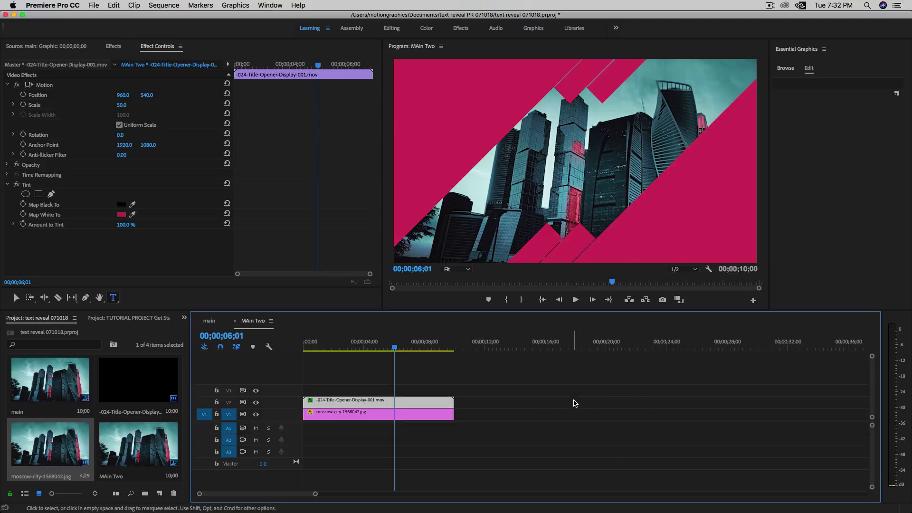
left_click(231, 304)
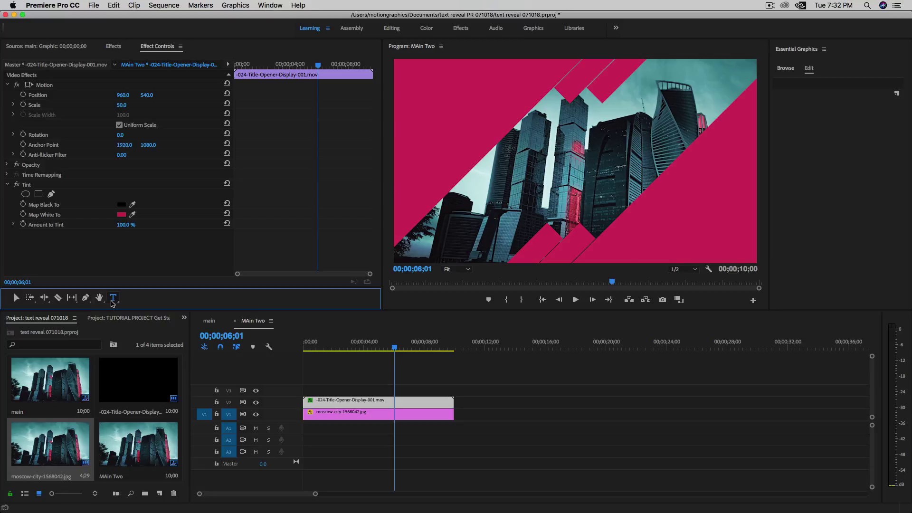
mouse_move(353, 347)
left_mouse_down()
mouse_move(346, 347)
mouse_move(355, 351)
left_mouse_up()
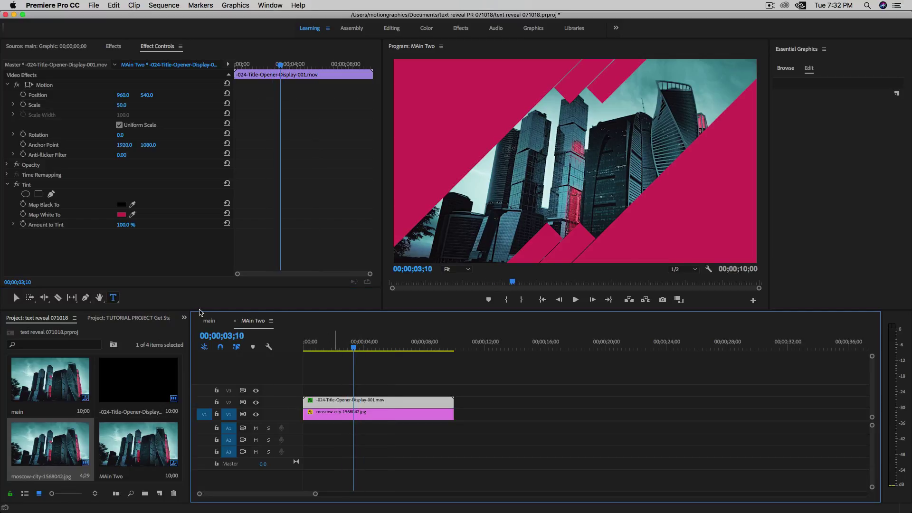
left_click(547, 156)
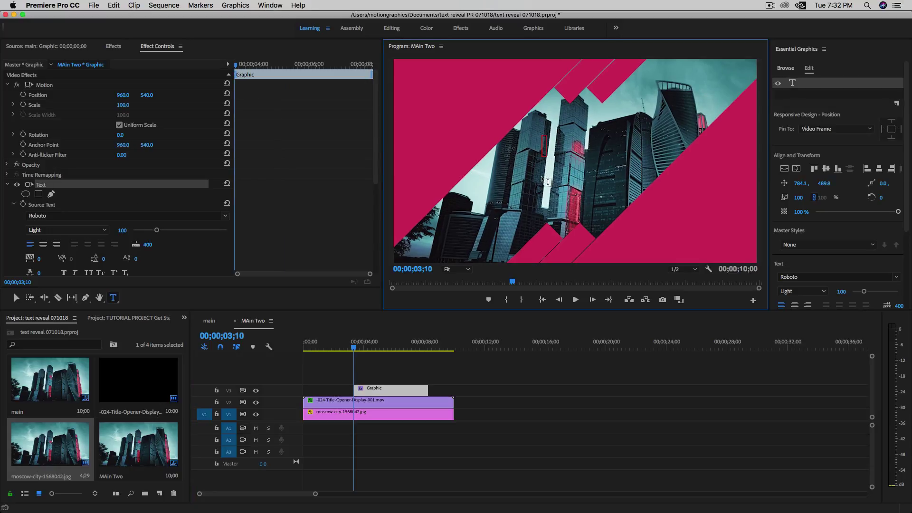
type("WELCOME")
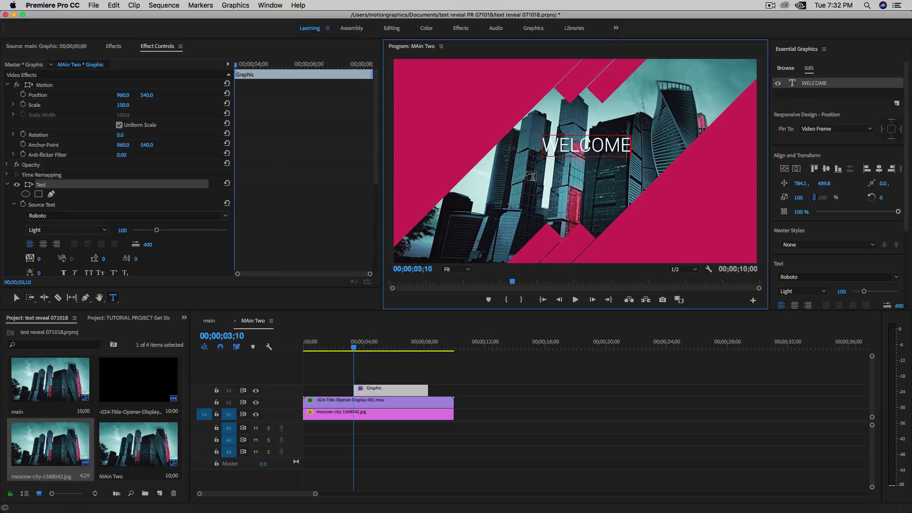
Center the WELCOME text vertically and horizontally in the frame.
left_click(383, 389)
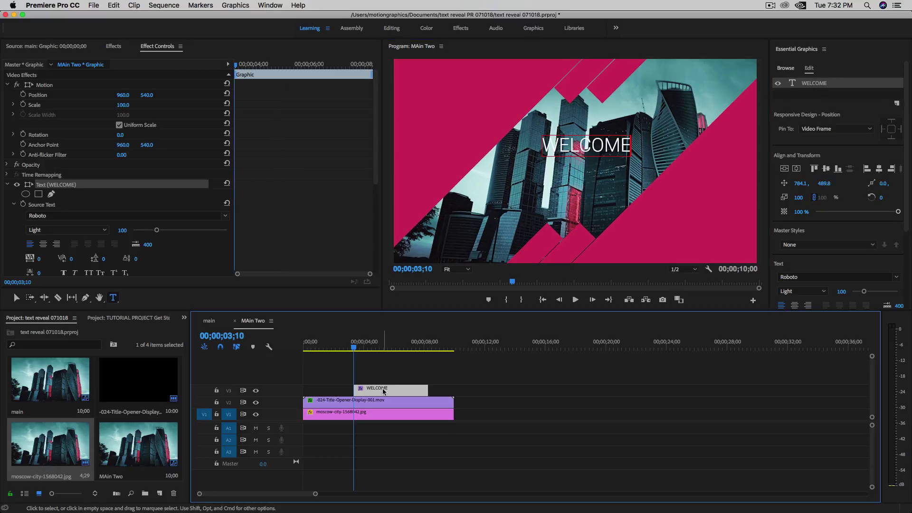
left_click(784, 168)
left_click(797, 169)
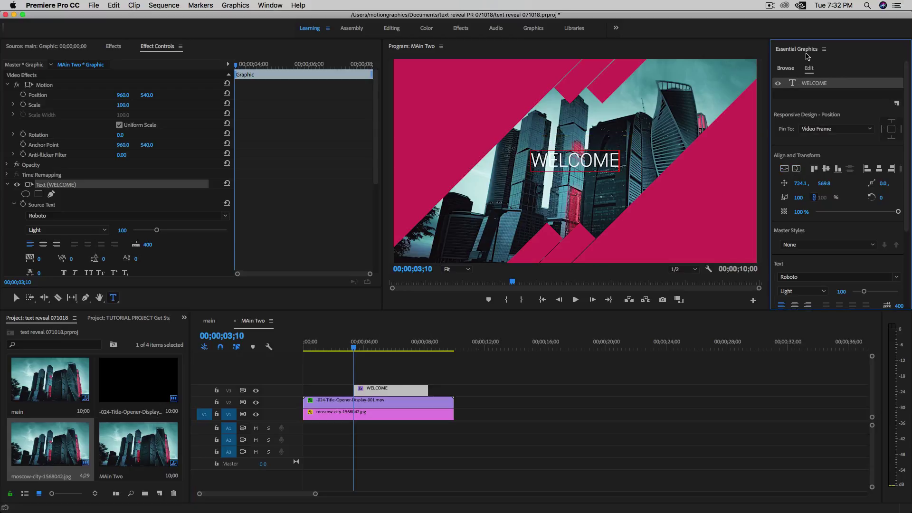
left_click(269, 6)
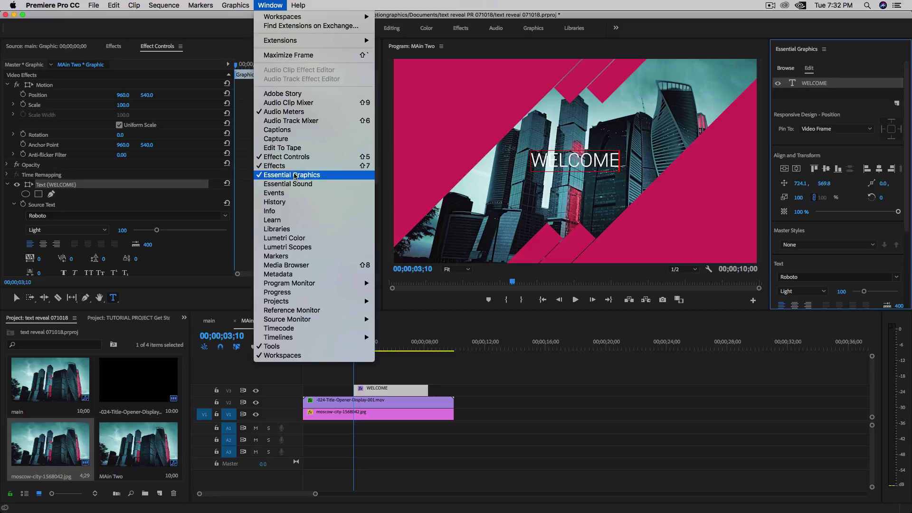
left_click(401, 386)
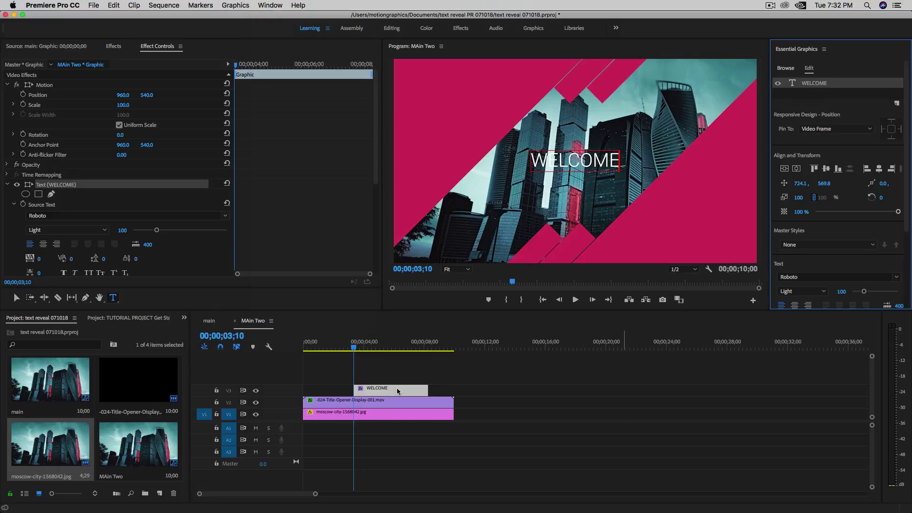
Add a second text layer reading "TO" to the same graphic and center it vertically and horizontally in the frame.
left_click(401, 370)
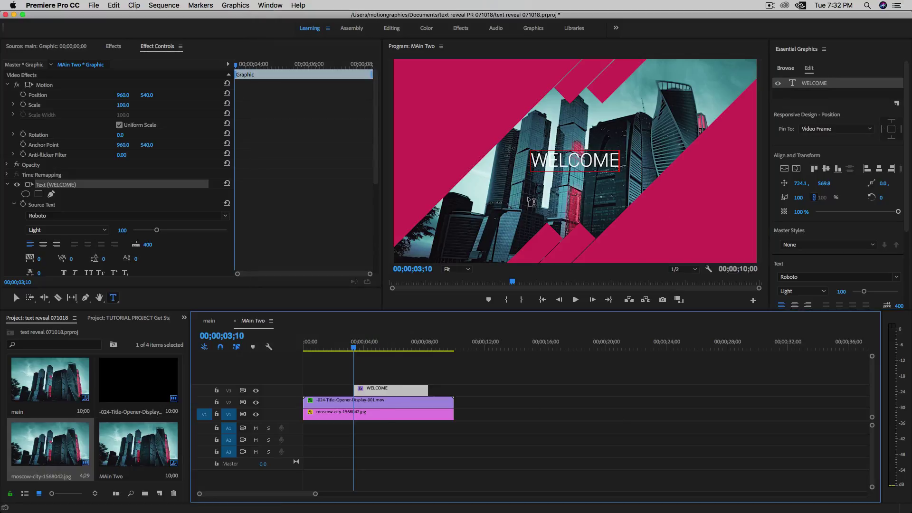
left_click(546, 197)
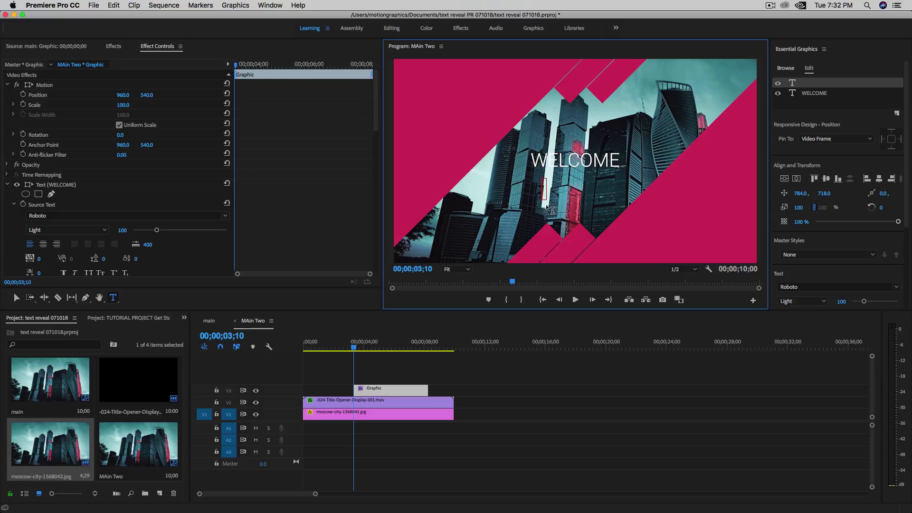
type("TO")
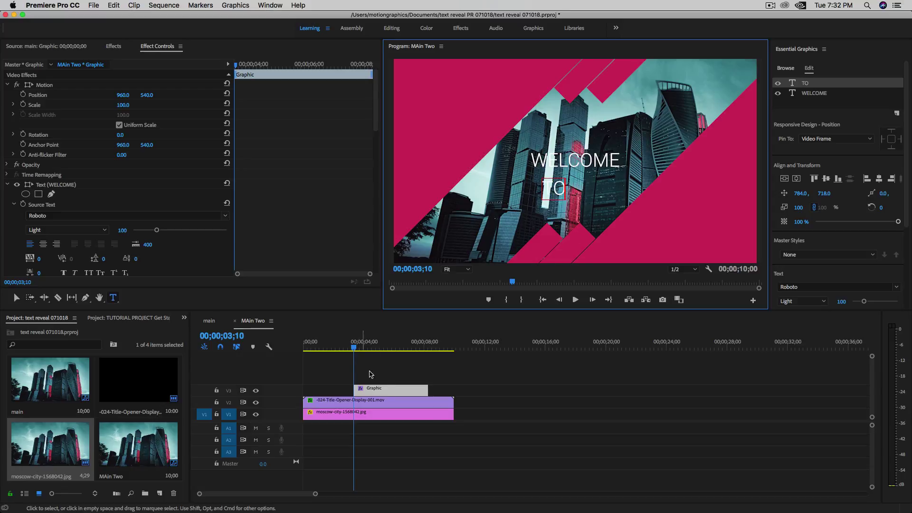
left_click(784, 179)
left_click(794, 178)
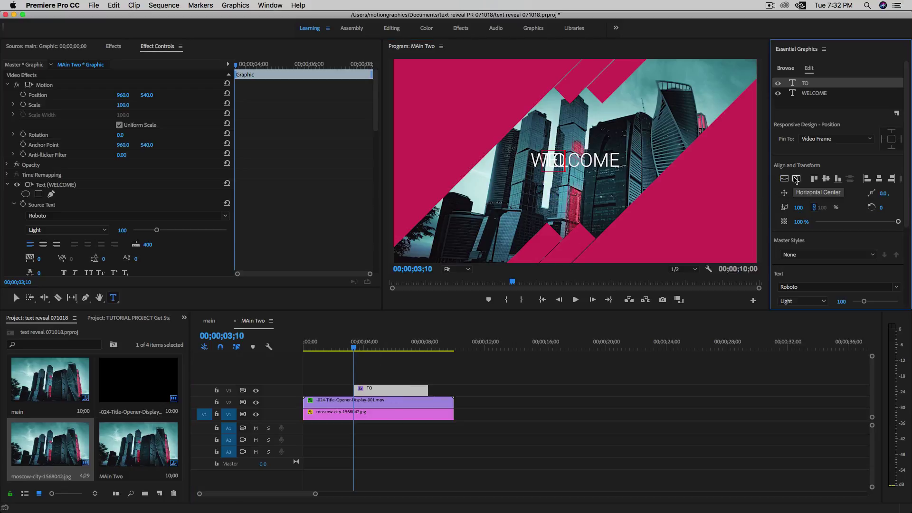
Add a third text layer reading "NERA STUDIO" to the graphic and center it vertically and horizontally in the frame.
left_click(390, 392)
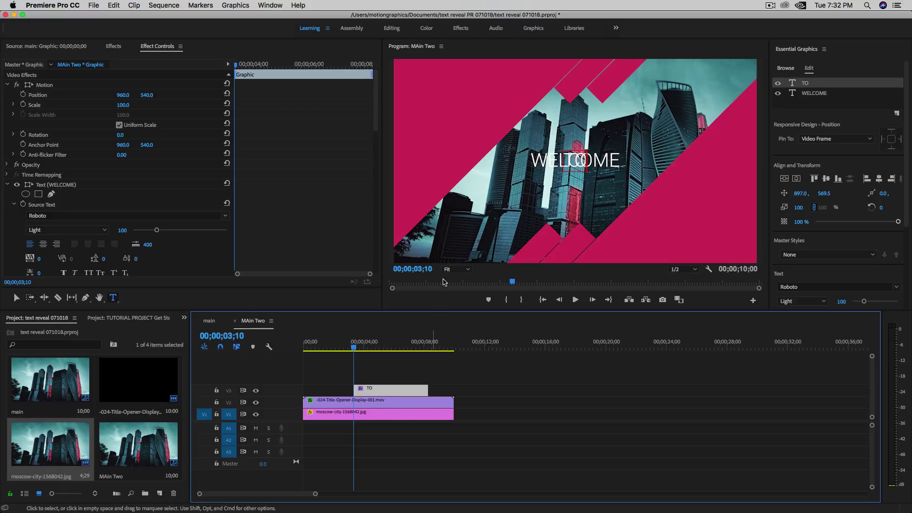
left_click(535, 205)
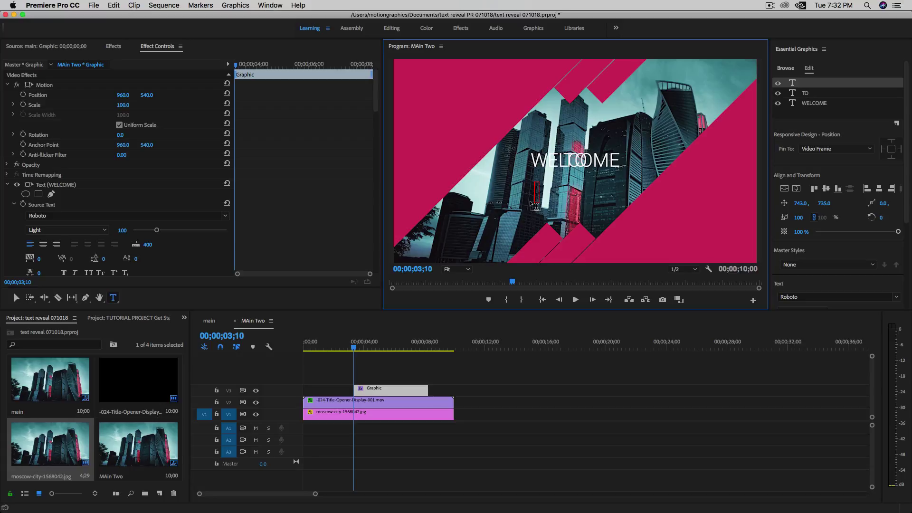
type("NERA STUDIO")
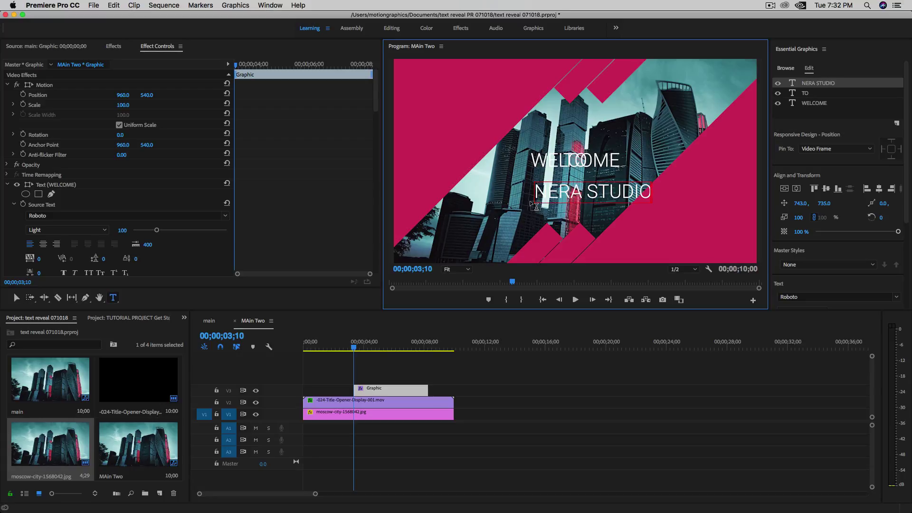
left_click(401, 392)
left_click(784, 189)
left_click(796, 189)
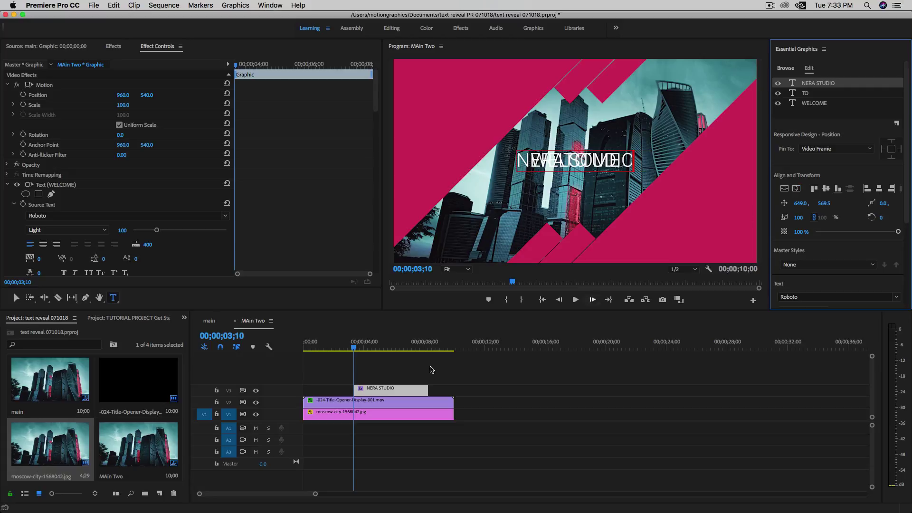
Hide the NERA STUDIO and WELCOME layers and set the TO layer's font style to Regular.
left_click(778, 83)
left_click(778, 103)
left_click(806, 94)
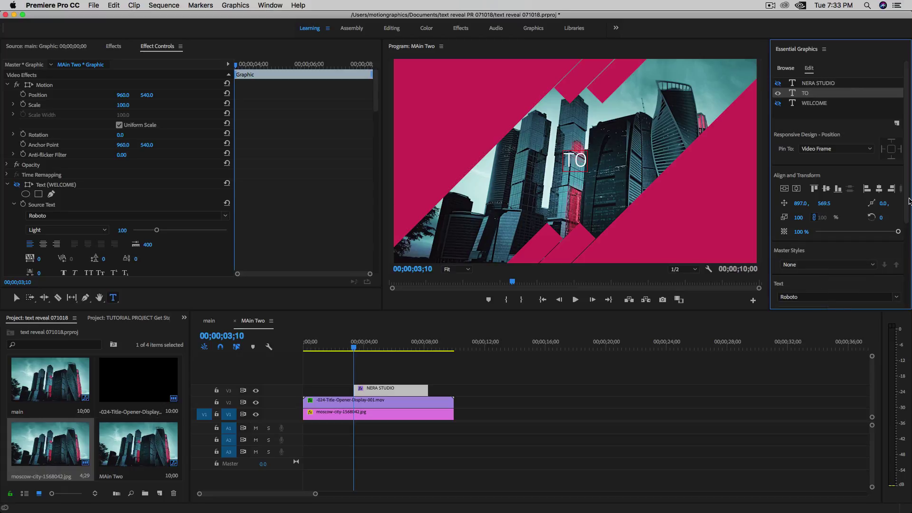
scroll(907, 202, "down", 5)
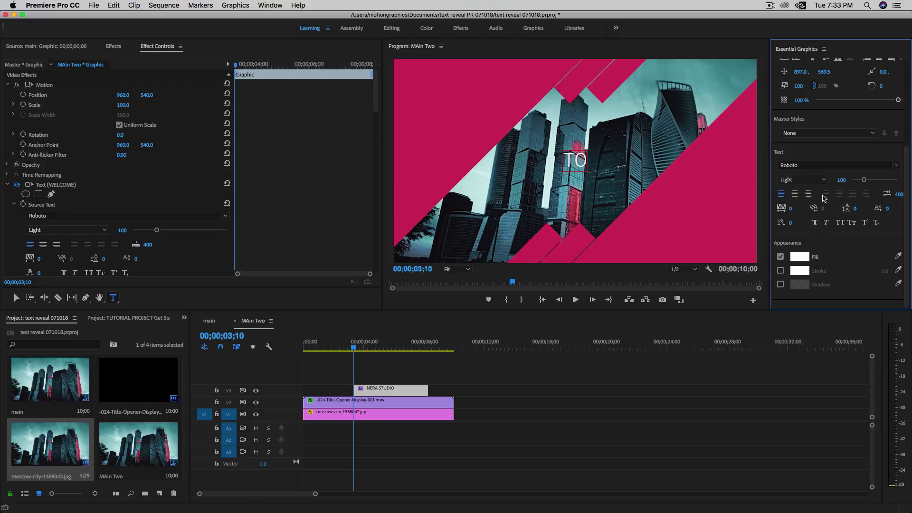
left_click(822, 179)
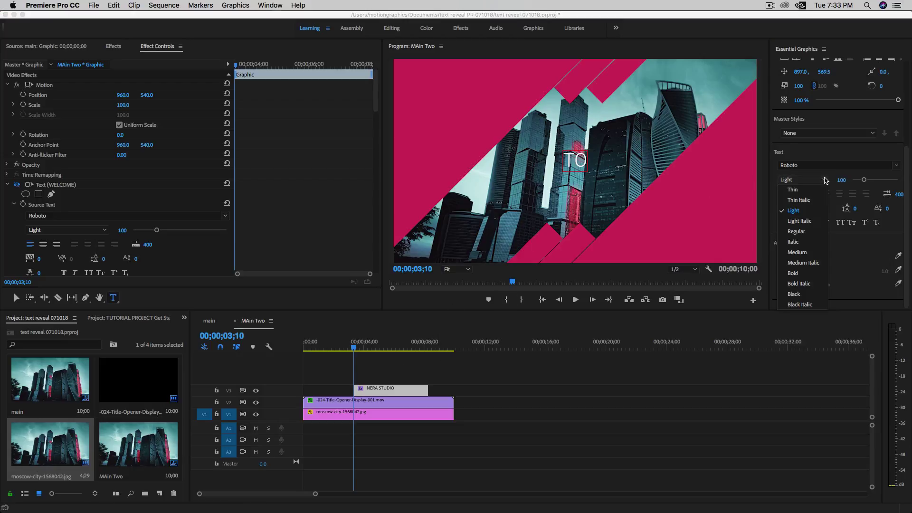
left_click(801, 233)
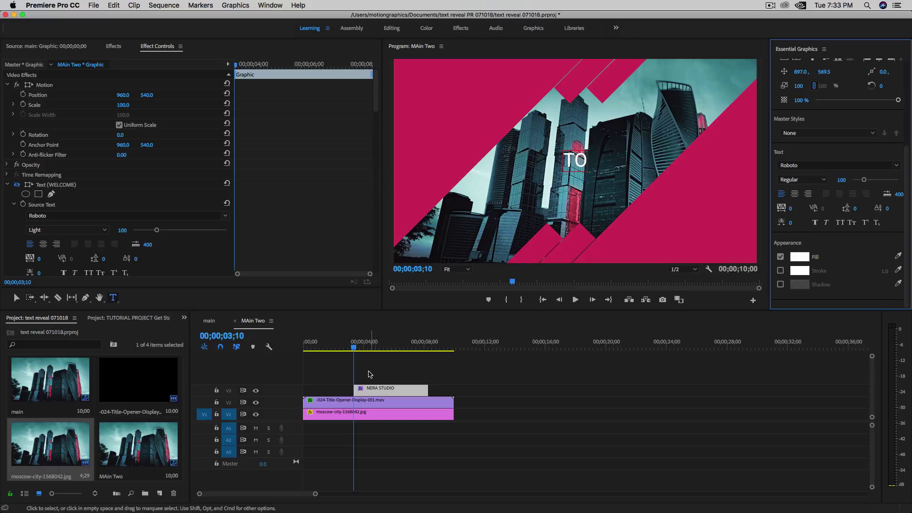
Extend the text clip on V3 to span the full length of the clips below, and move the playhead to 00;00;00;17.
left_click_drag(374, 389, 452, 392)
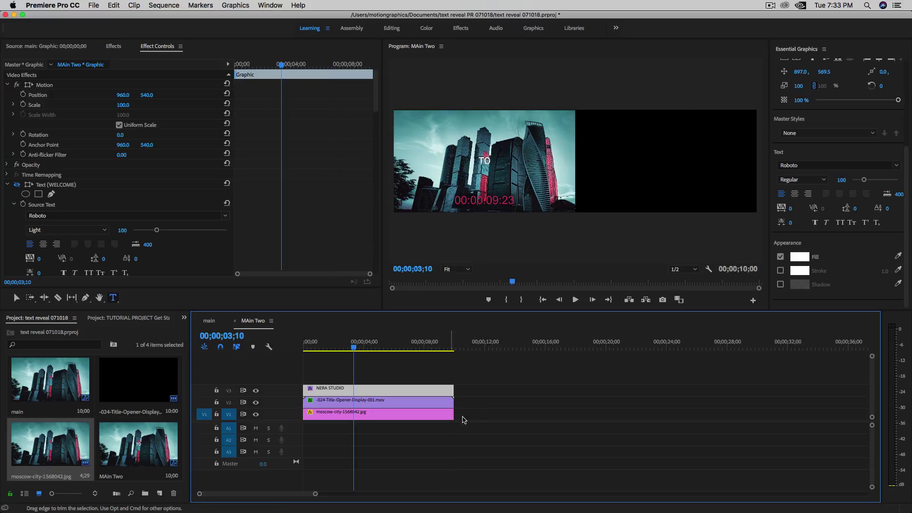
left_click_drag(355, 349, 323, 349)
left_click(312, 342)
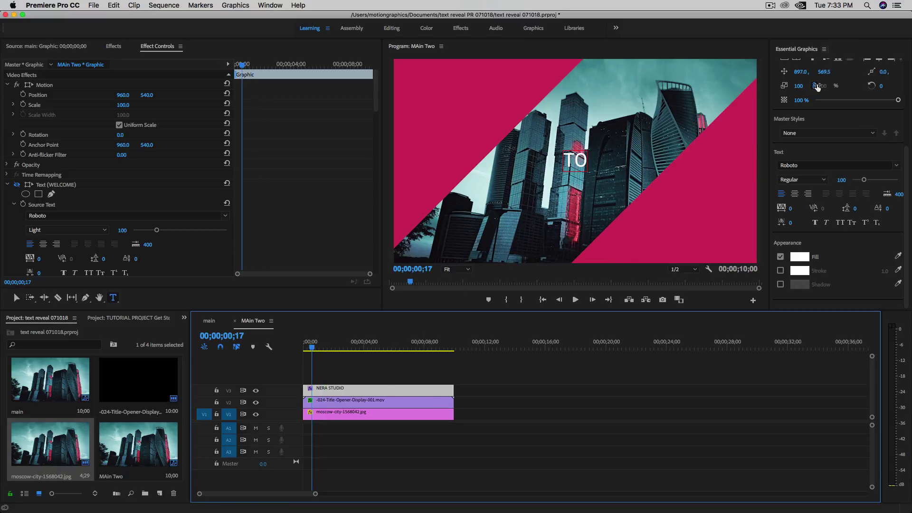
Make WELCOME the only visible text layer by showing it and hiding TO, and select it.
left_click_drag(906, 173, 910, 68)
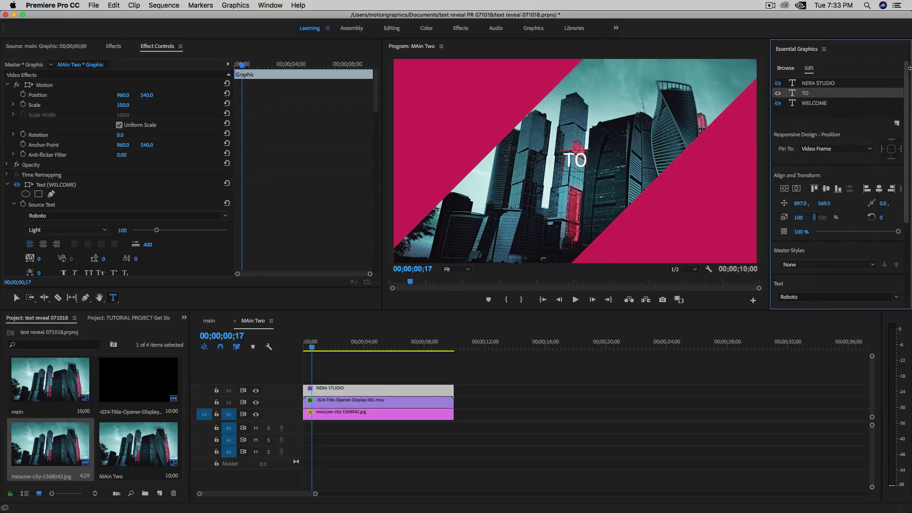
left_click(778, 104)
left_click(777, 93)
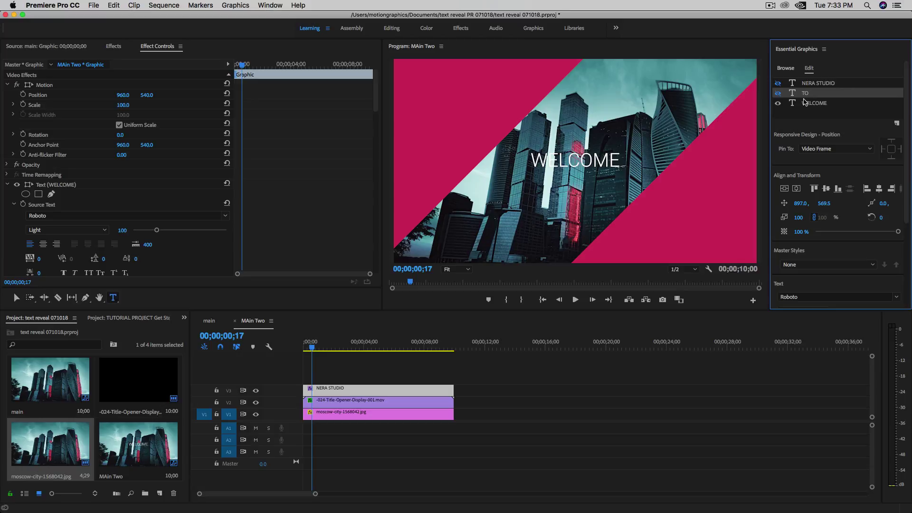
left_click(804, 105)
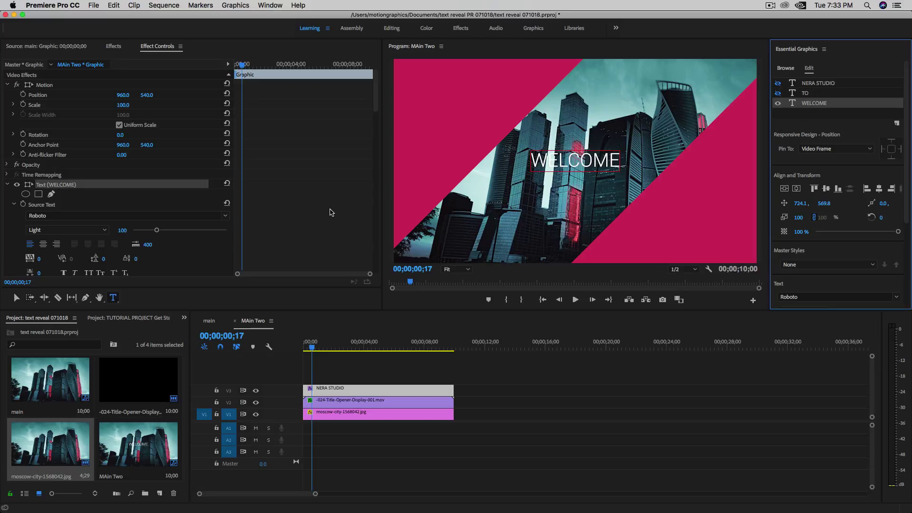
Turn on position keyframing for the WELCOME text layer at 00;00;02;00.
left_click_drag(374, 105, 375, 131)
left_click(318, 350)
mouse_move(318, 350)
left_mouse_down()
mouse_move(335, 352)
mouse_move(305, 351)
mouse_move(332, 356)
left_mouse_up()
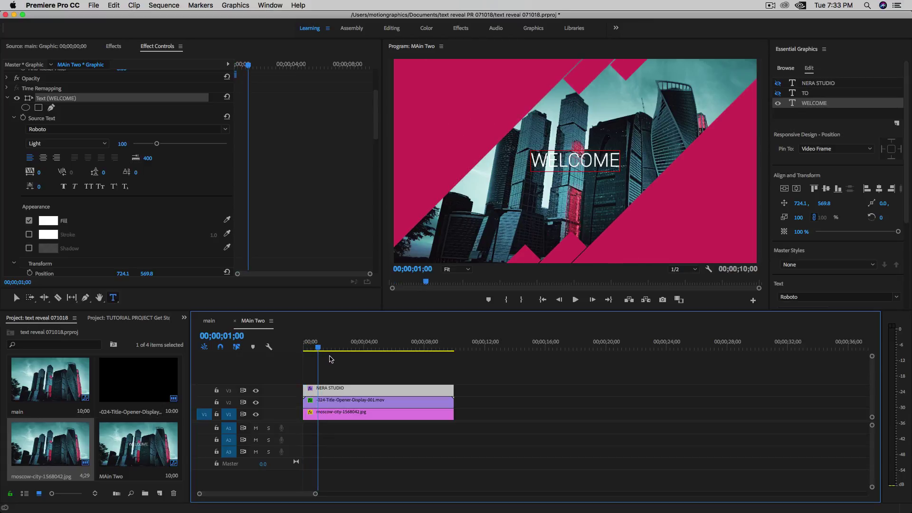
left_click(232, 335)
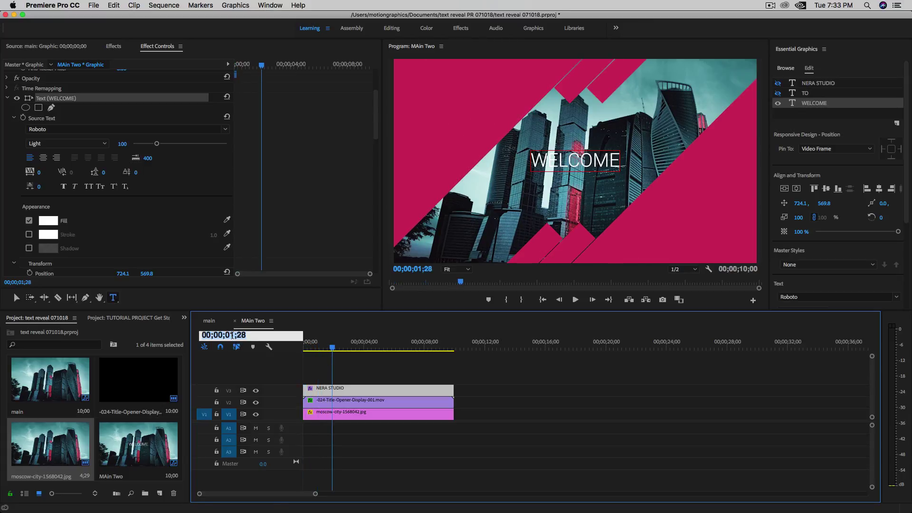
type("2")
key("Return")
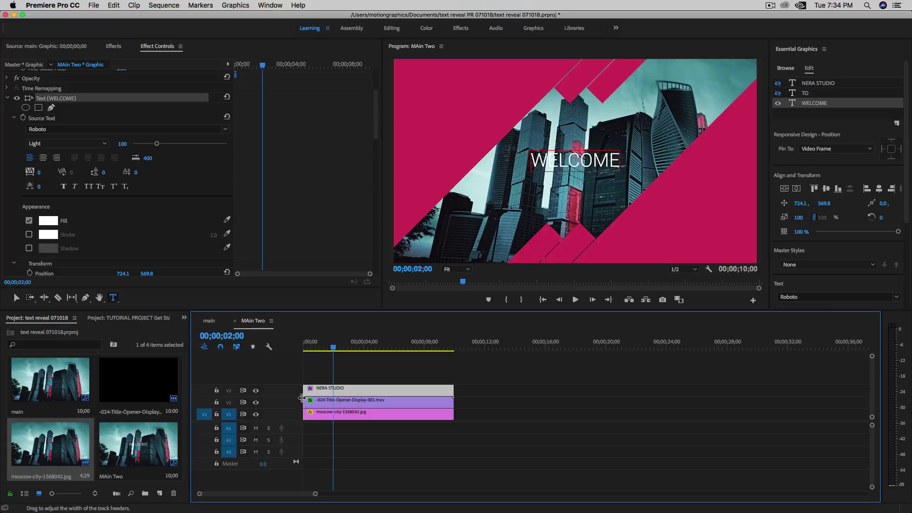
left_click(15, 119)
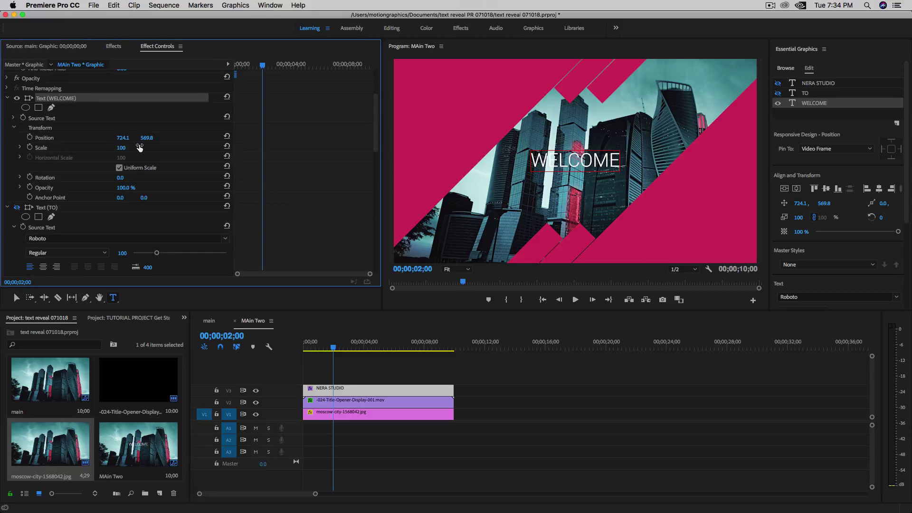
left_click(30, 137)
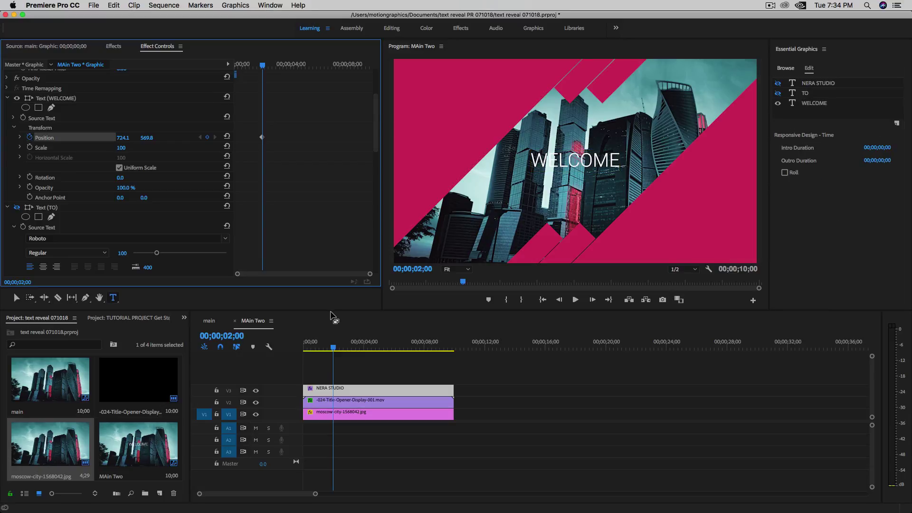
Add a second position keyframe to the WELCOME text at 00;00;02;15.
left_click(227, 337)
type("215")
key("Return")
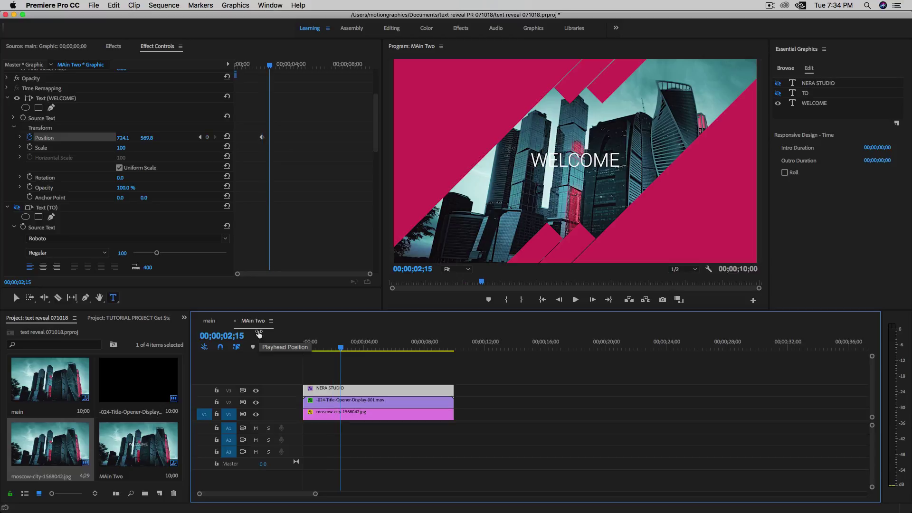
left_click(208, 139)
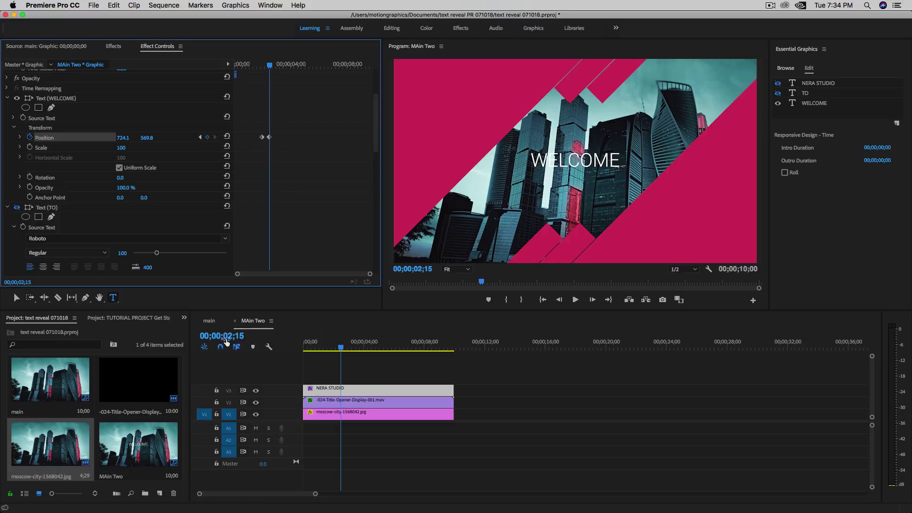
Lower the WELCOME text at the 00;00;02;00 keyframe by setting its vertical position to 658.8.
left_click(224, 335)
type("2;")
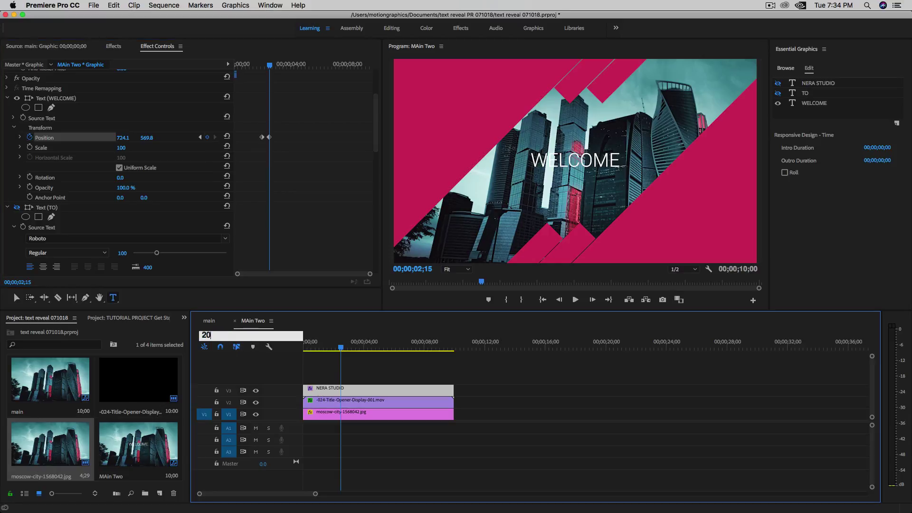
type("00")
key("Return")
left_click(147, 138)
left_click_drag(146, 138, 151, 138)
left_click(149, 137)
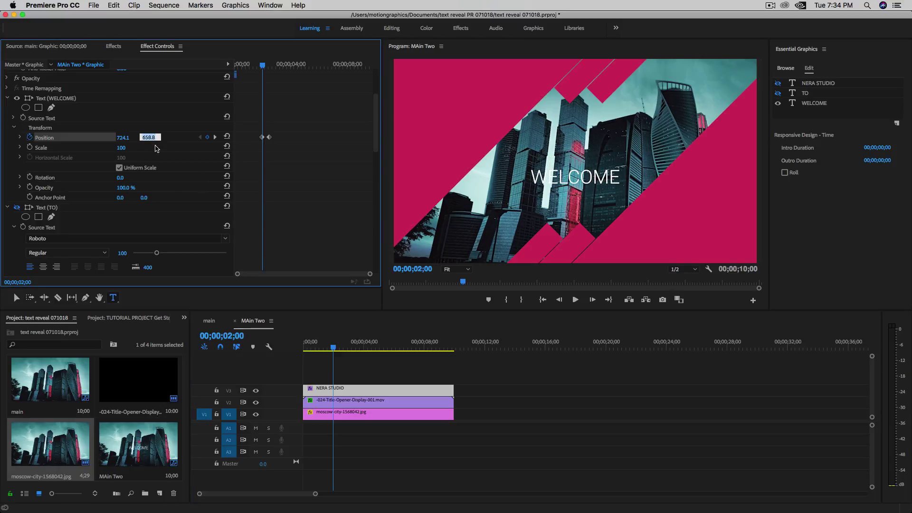
left_click(180, 142)
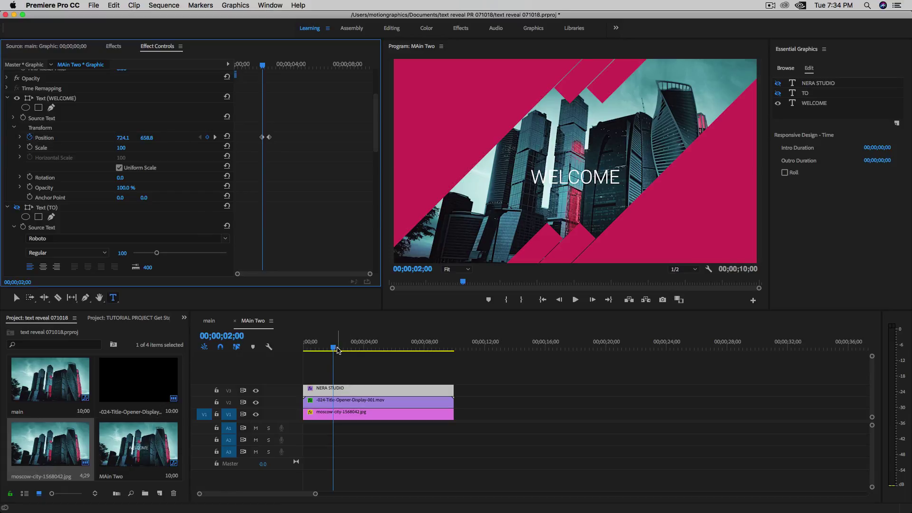
Check the WELCOME text at 00;00;02;15 and add a holding position keyframe at 00;00;03;15.
left_click(247, 335)
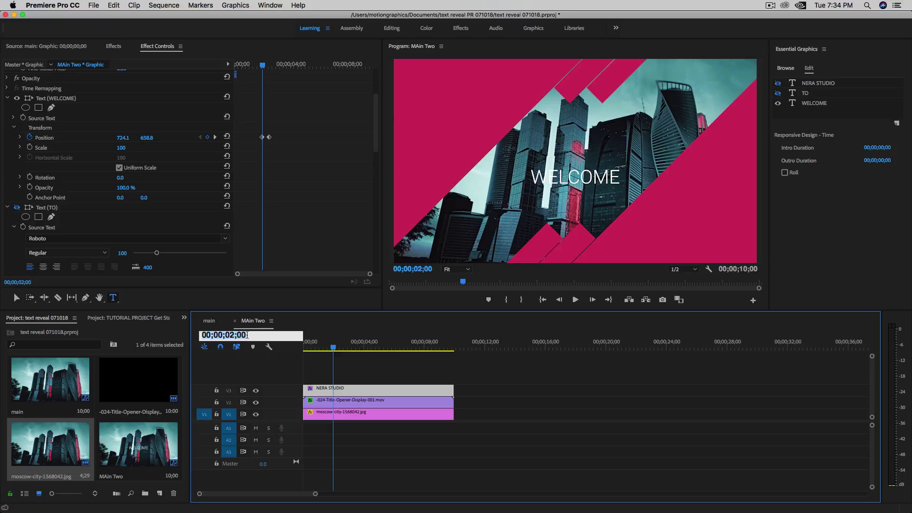
type("2;1")
type("5")
key("Return")
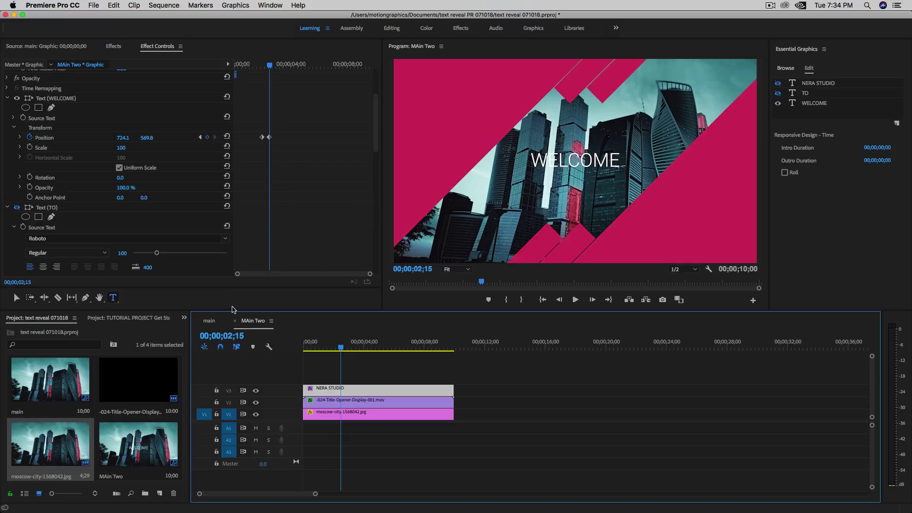
left_click(232, 336)
type("3;1")
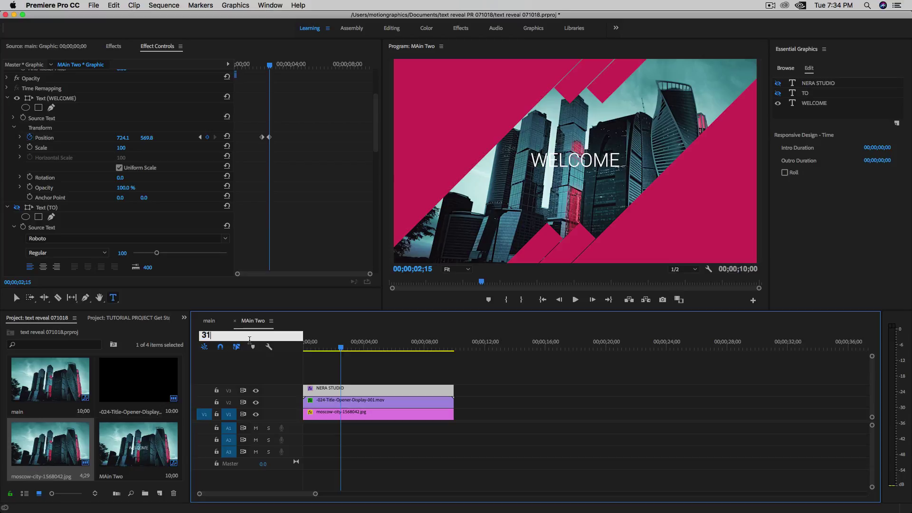
type("5")
key("Return")
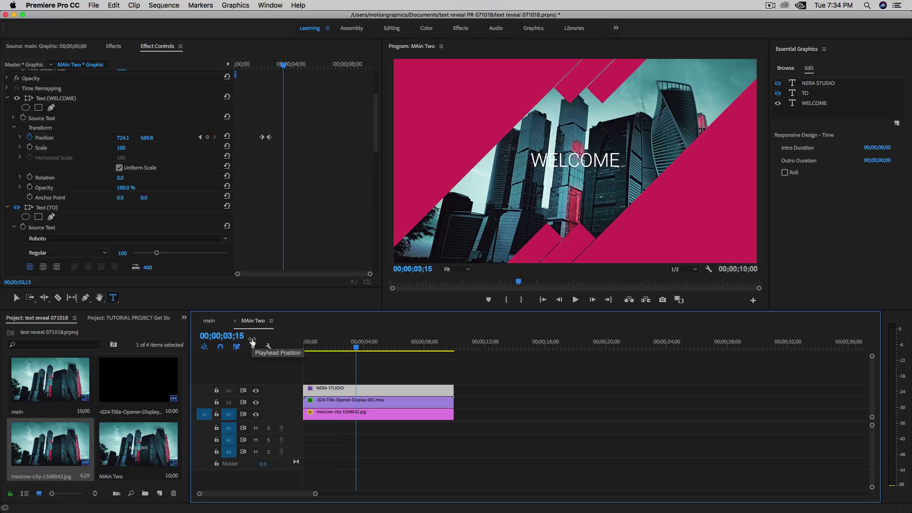
left_click(207, 137)
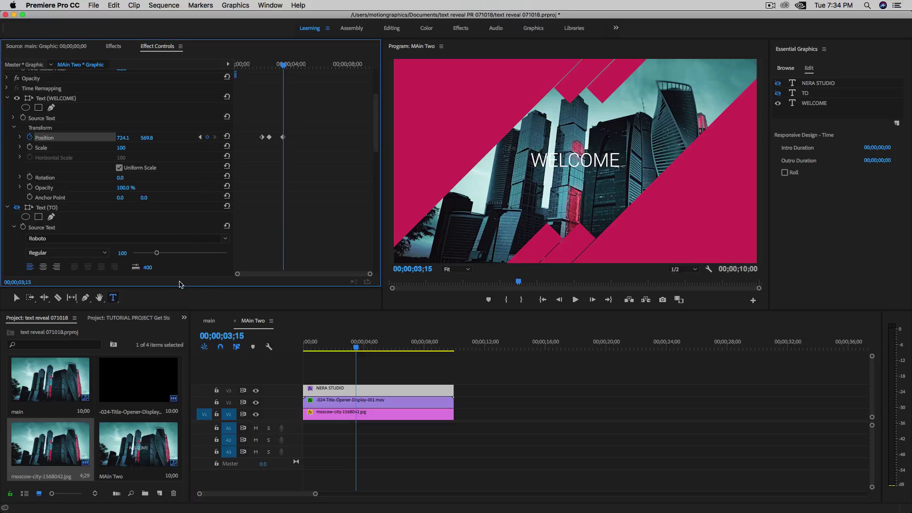
Add a position keyframe to the WELCOME text at 00;00;04;00 with its vertical position set to 658.8.
left_click(228, 335)
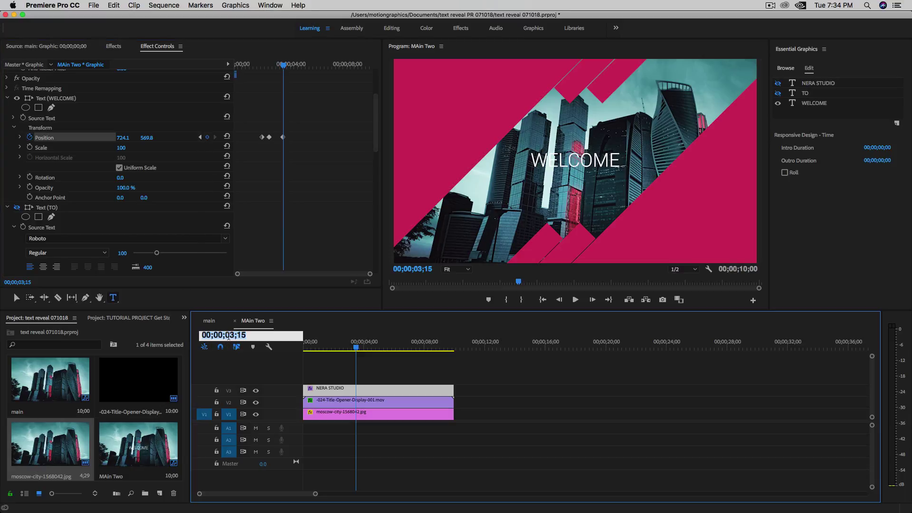
type("400")
key("Return")
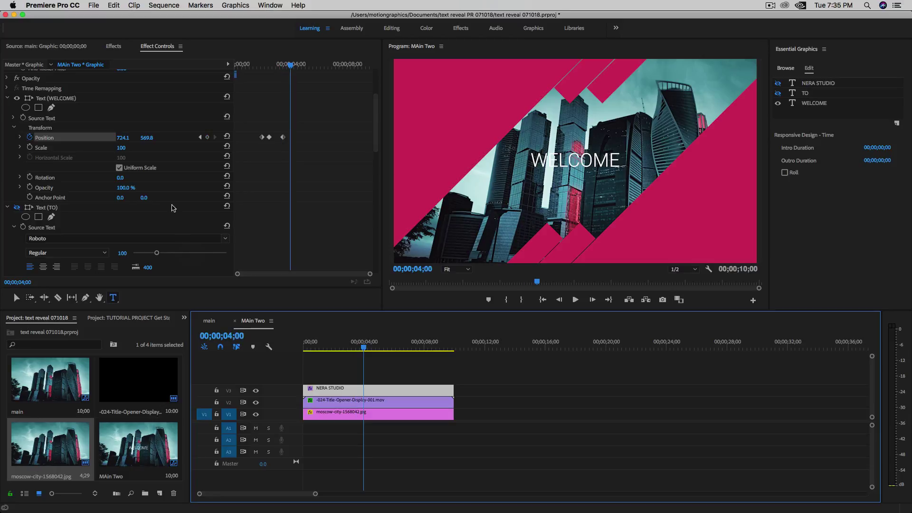
left_click(145, 138)
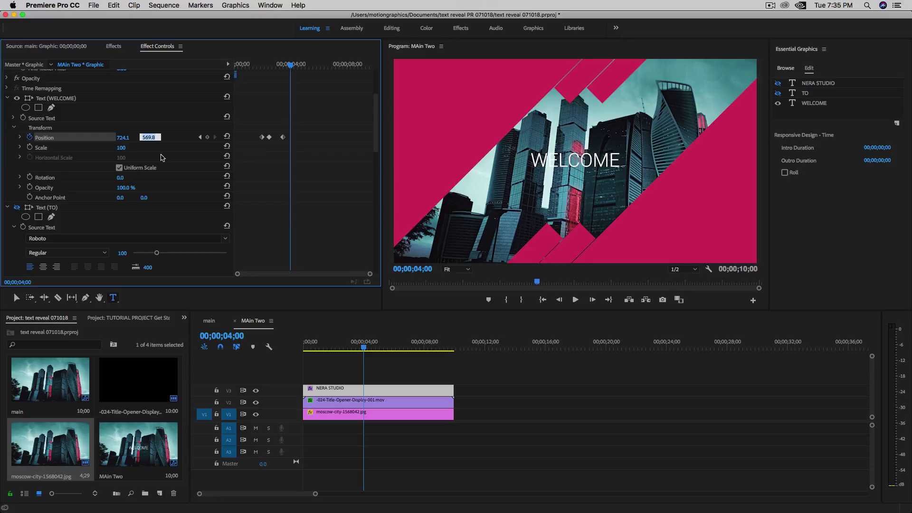
type("658.8")
key("Return")
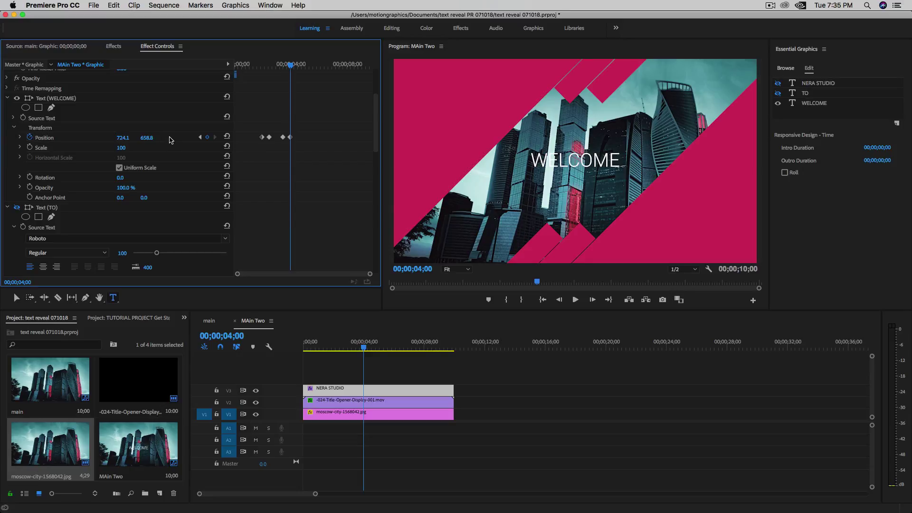
Review the WELCOME position animation backwards frame by frame, from its exit to 00;00;02;09 in its entrance.
left_click(362, 349)
mouse_move(362, 349)
left_mouse_down()
mouse_move(334, 349)
mouse_move(368, 349)
mouse_move(331, 357)
mouse_move(350, 361)
left_mouse_up()
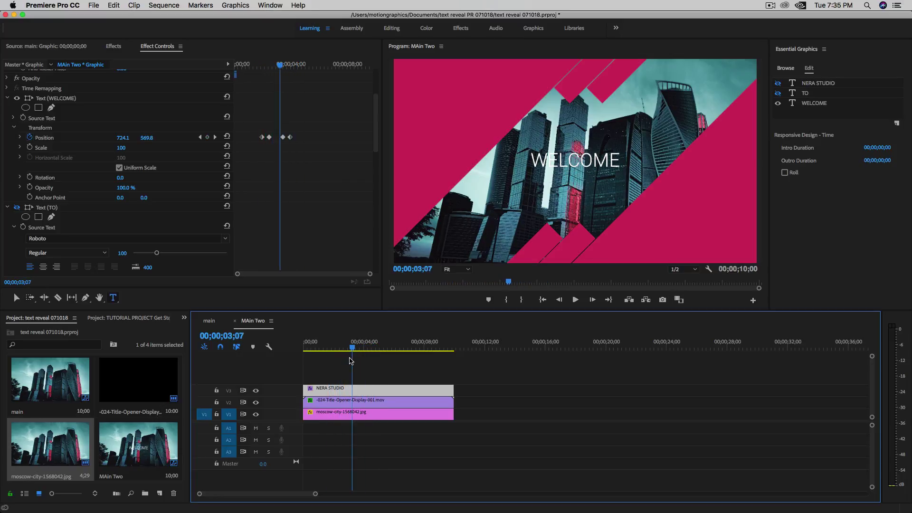
key("Left")
key("Left")
key("Left")
key("Left")
key("Left")
key("Left")
key("Left")
key("Left")
key("Left")
key("Left")
key("Left")
key("Left")
key("Left")
key("Left")
key("Left")
key("Left")
key("Left")
key("Left")
key("Left")
key("Left")
key("Left")
key("Left")
key("Left")
key("Left")
key("Left")
key("Left")
key("Left")
key("Left")
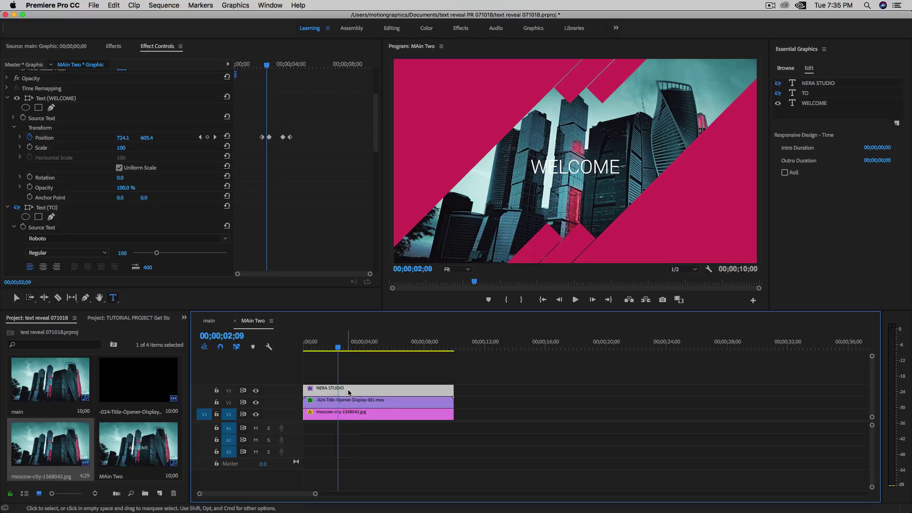
Add a rectangular mask to the TO text layer, place it over the word WELCOME and set its feather to 0.
left_click(39, 217)
left_click_drag(570, 182, 570, 171)
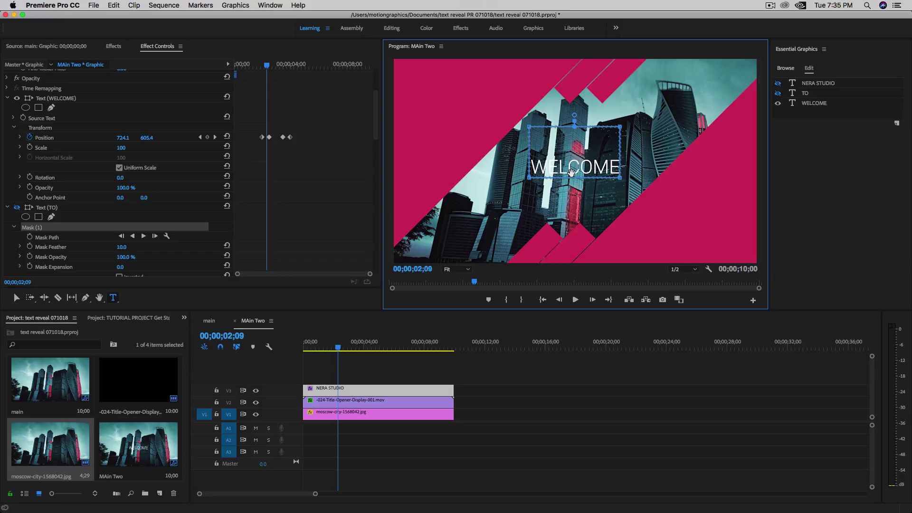
left_click_drag(121, 247, 114, 247)
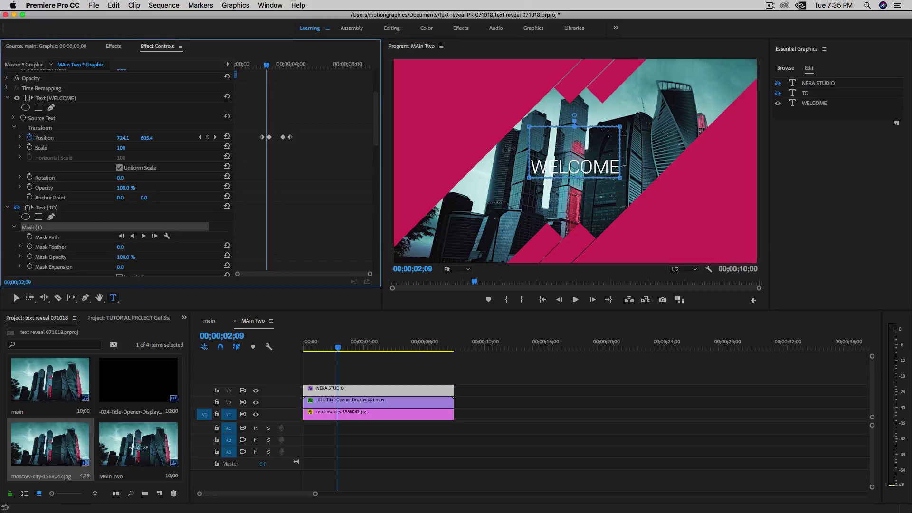
Widen the mask on both sides by moving its four corner points outward past the word WELCOME.
left_click(620, 180)
left_click_drag(619, 178, 643, 177)
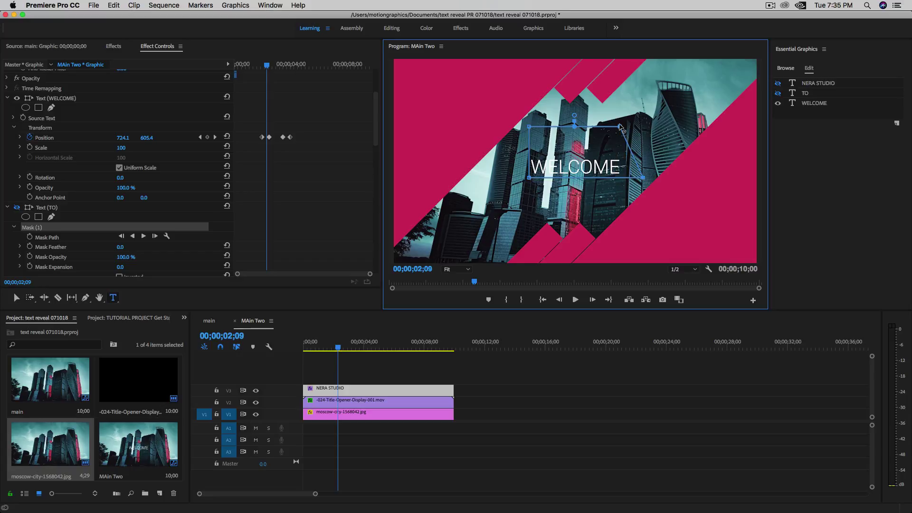
left_click_drag(620, 127, 649, 126)
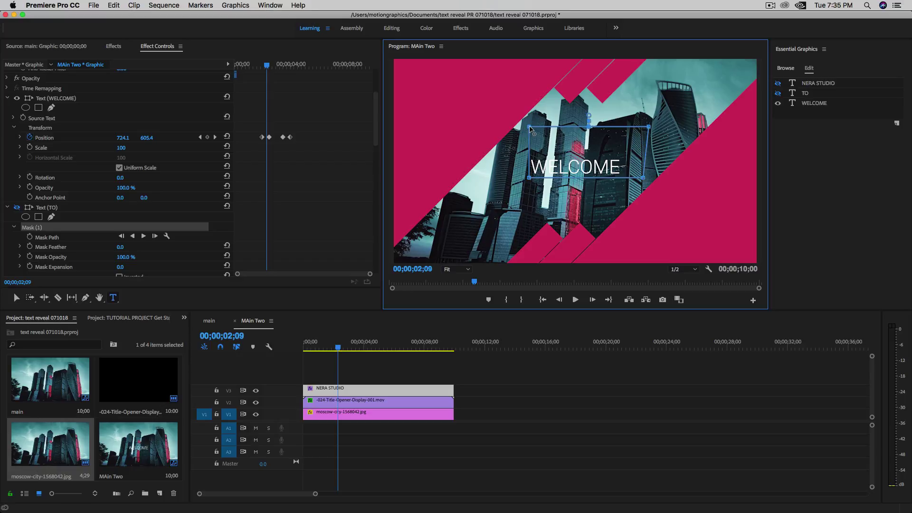
left_click_drag(530, 128, 510, 126)
left_click_drag(528, 179, 509, 180)
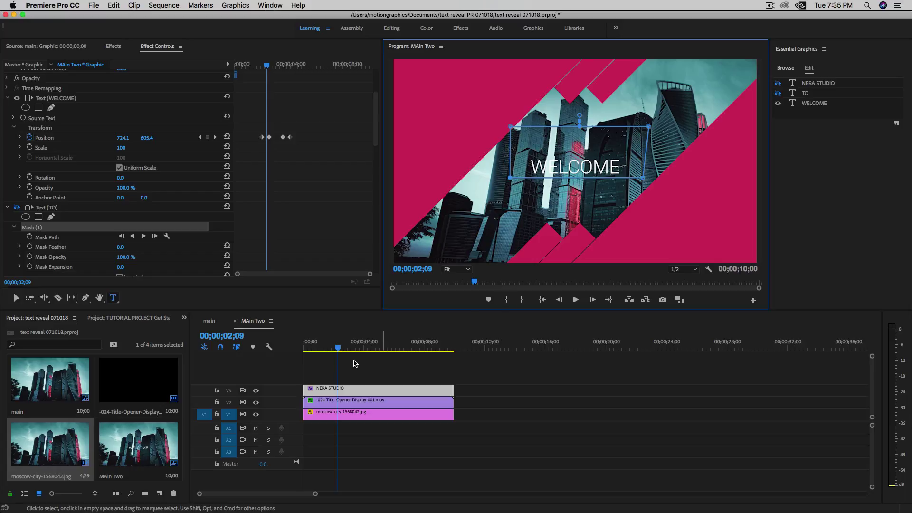
Preview the WELCOME animation against the mask outline through to about 00;00;04;05.
left_click(323, 350)
left_click_drag(316, 351, 364, 365)
left_click(326, 358)
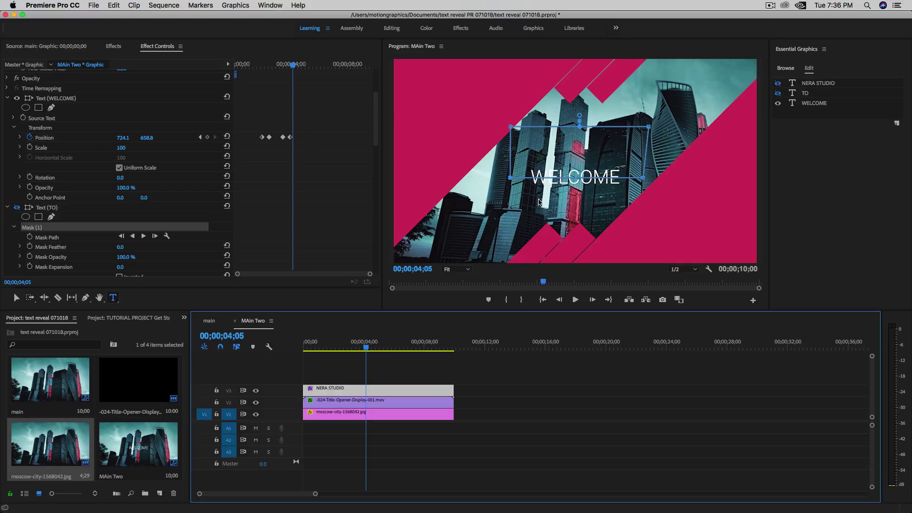
Copy the mask from the TO text layer and paste it onto the WELCOME text layer.
left_click(42, 230)
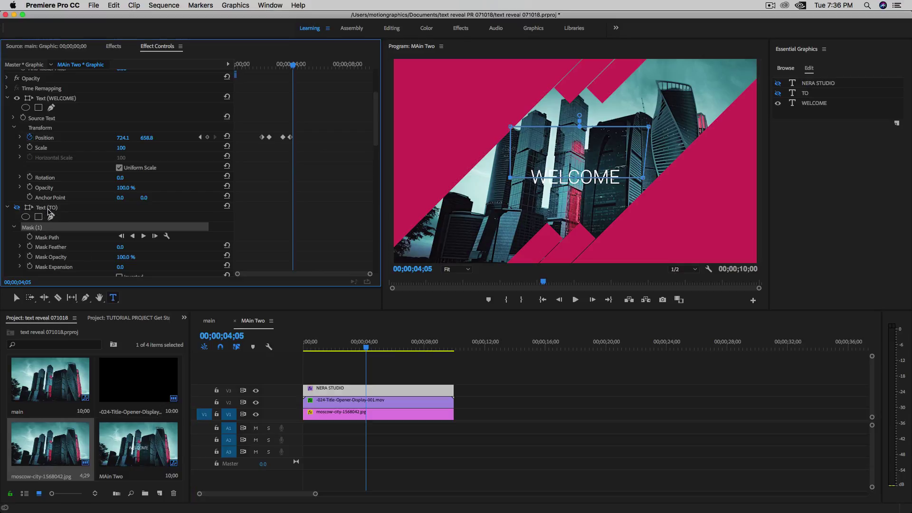
key("cmd+s")
right_click(39, 230)
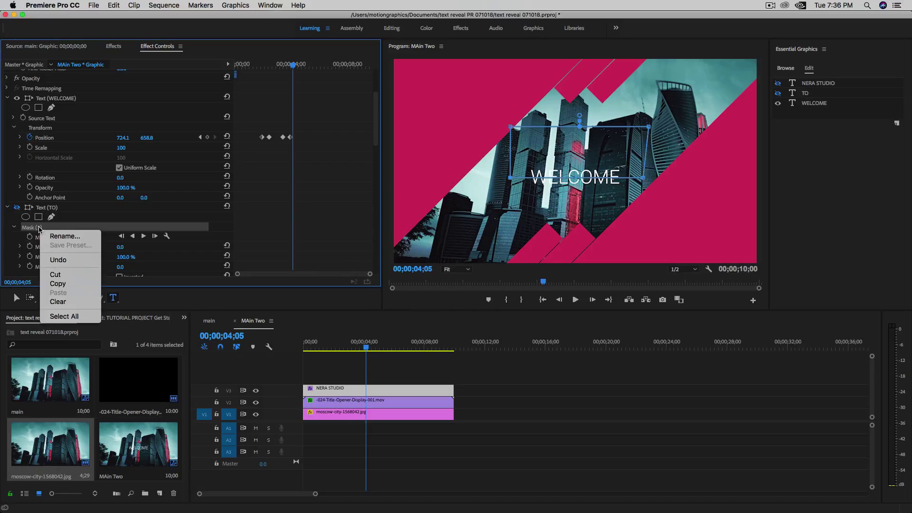
left_click(57, 284)
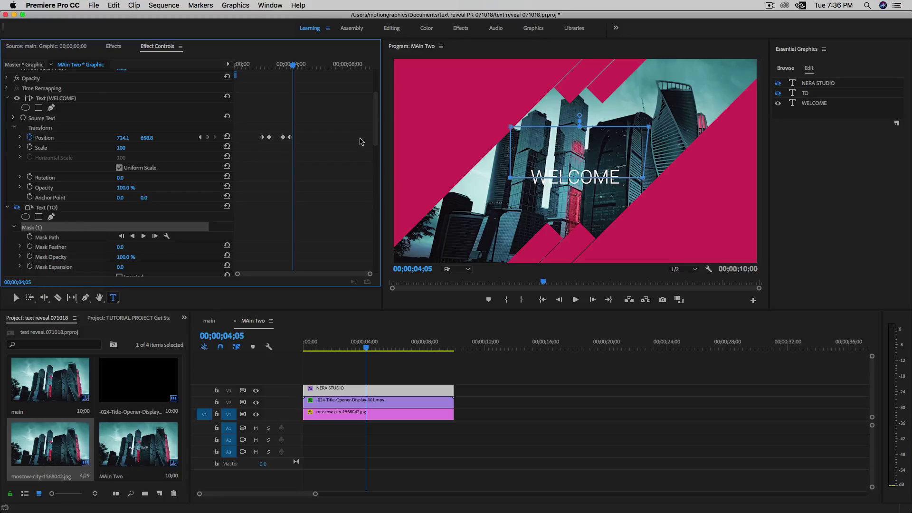
left_click_drag(369, 133, 369, 216)
scroll(71, 200, "up", 10)
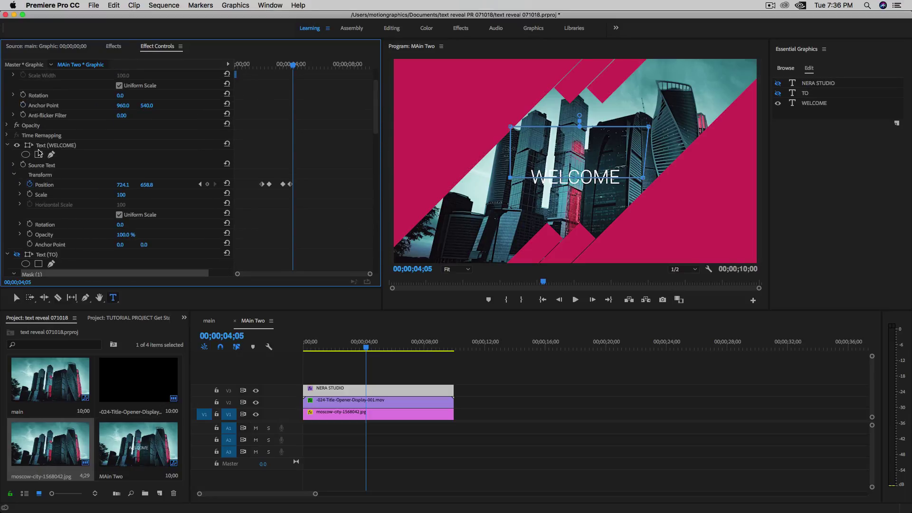
left_click(50, 146)
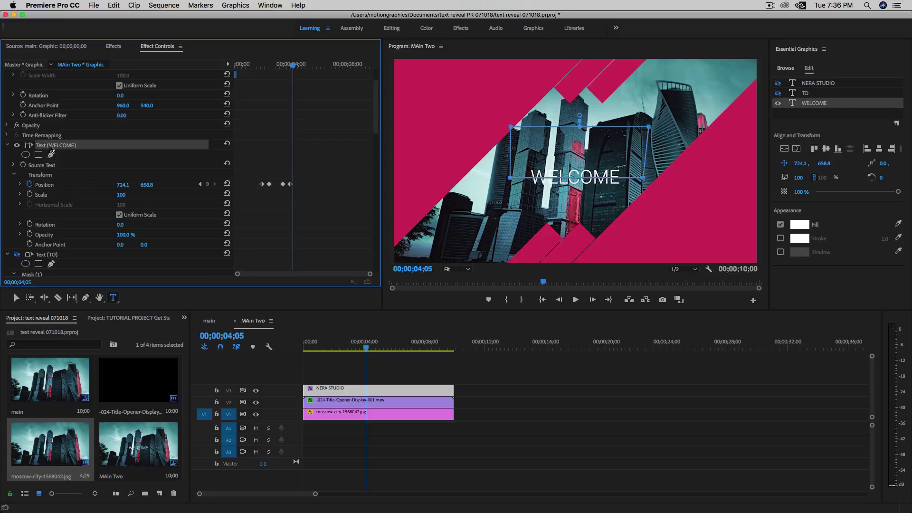
key("super+z")
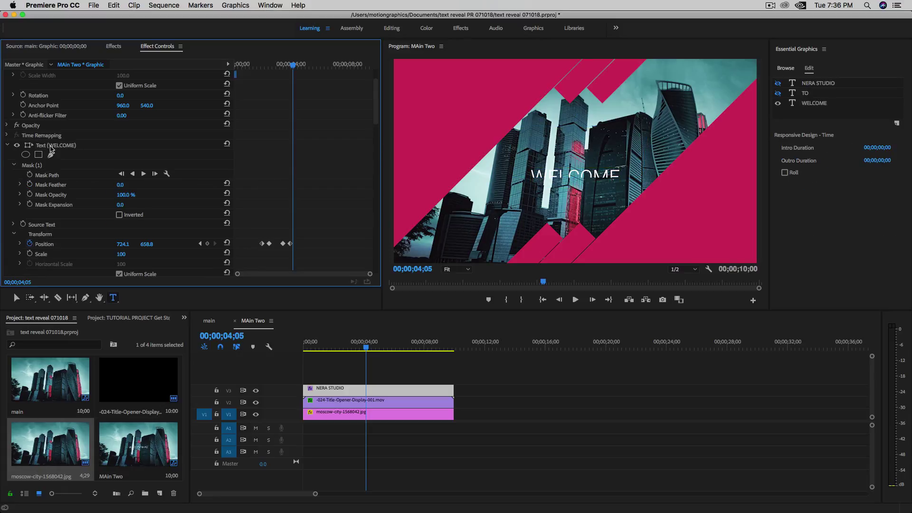
Shift the WELCOME mask upward so it hides the lowered text but fully reveals the raised text, and check the whole move.
left_click_drag(364, 350, 347, 359)
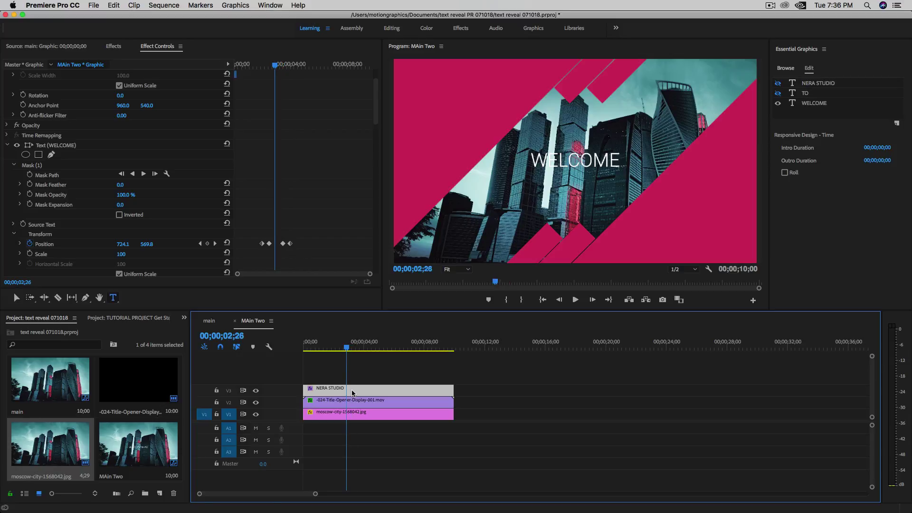
left_click(34, 165)
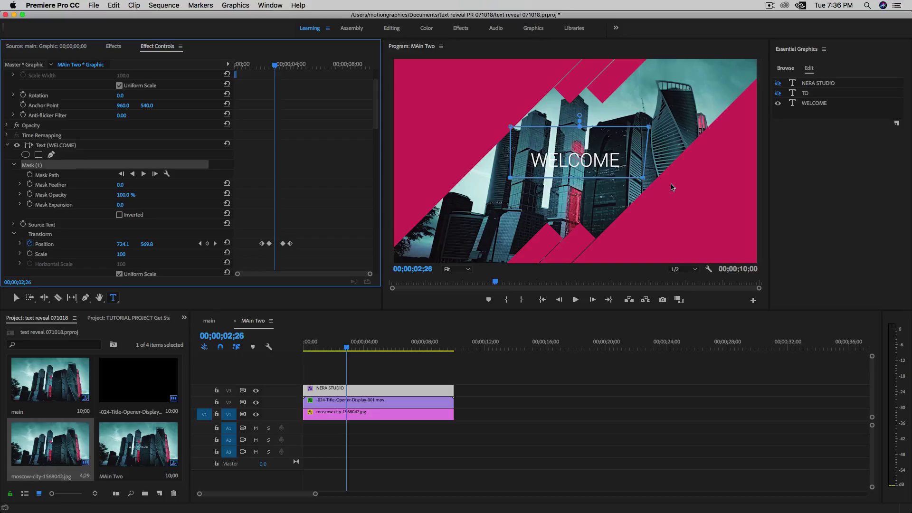
mouse_move(349, 348)
left_mouse_down()
mouse_move(358, 350)
mouse_move(333, 350)
left_mouse_up()
key("Left")
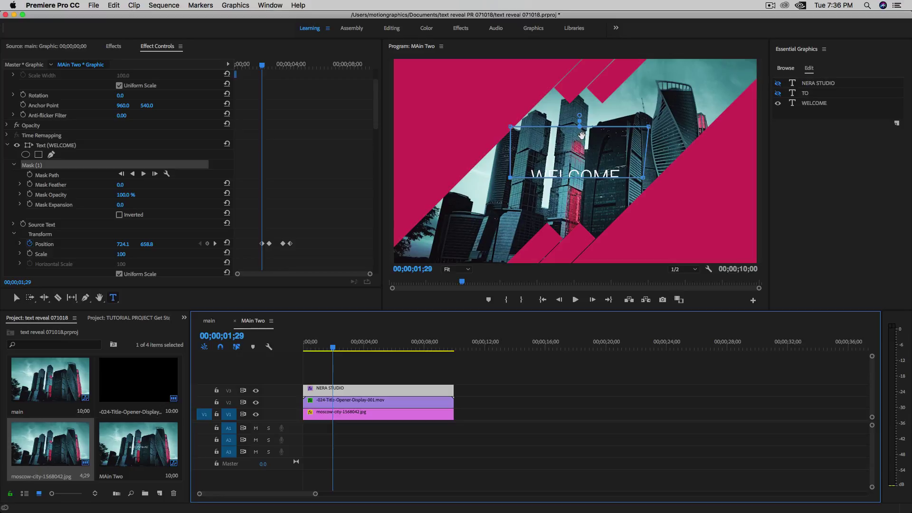
left_click_drag(591, 163, 591, 152)
left_click(336, 350)
mouse_move(335, 350)
left_mouse_down()
mouse_move(363, 350)
mouse_move(331, 350)
mouse_move(350, 350)
left_mouse_up()
left_click(580, 138)
left_click_drag(580, 138, 580, 140)
left_click(308, 350)
left_click_drag(345, 357, 366, 356)
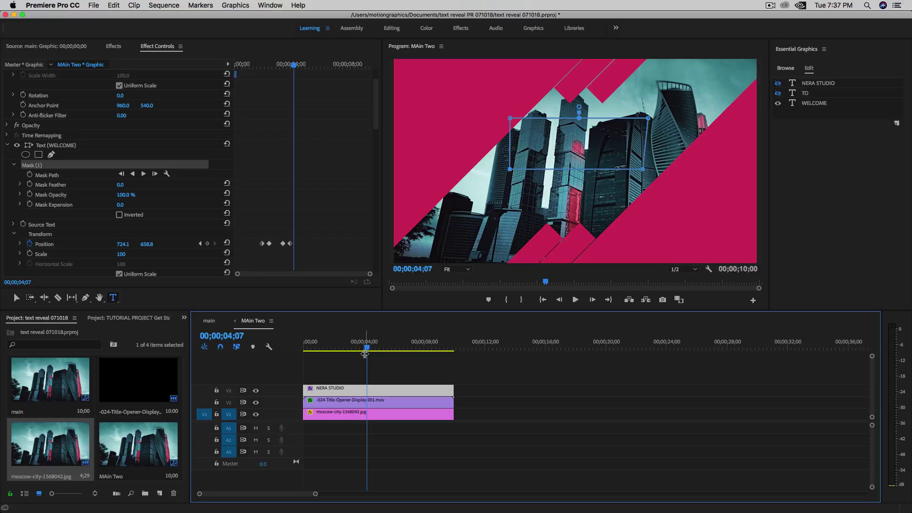
Ease all four WELCOME position keyframes, shape the velocity graph to peak at the first and last keyframes, and preview the motion.
left_click_drag(321, 259, 252, 228)
key("grave")
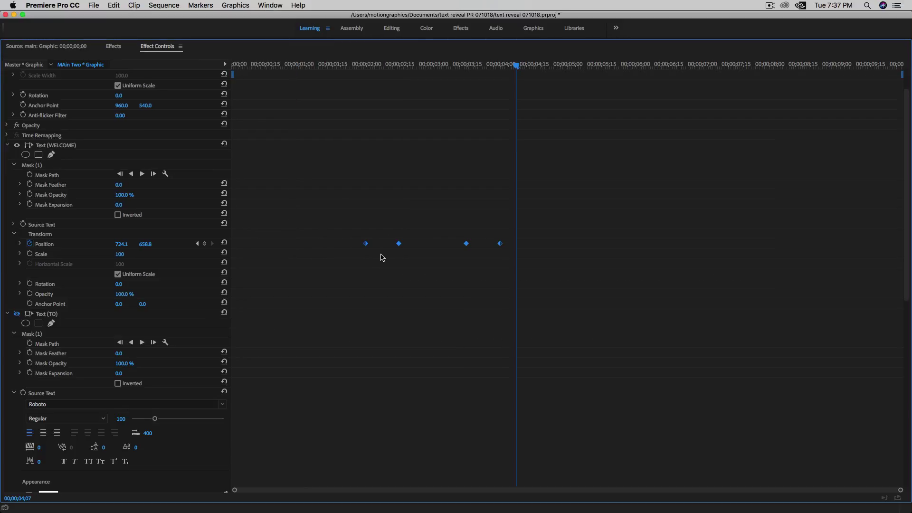
left_click(19, 245)
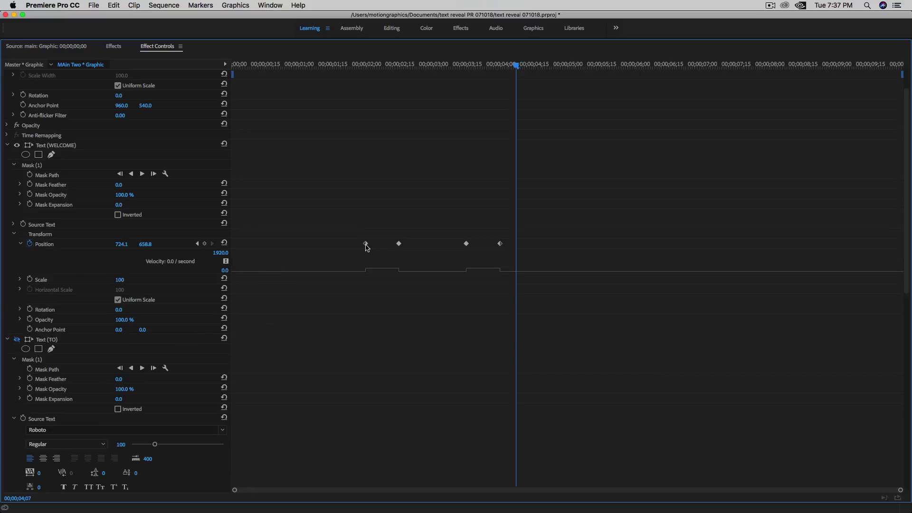
left_click_drag(396, 271, 364, 274)
left_click(500, 244)
left_click_drag(468, 271, 505, 272)
key("grave")
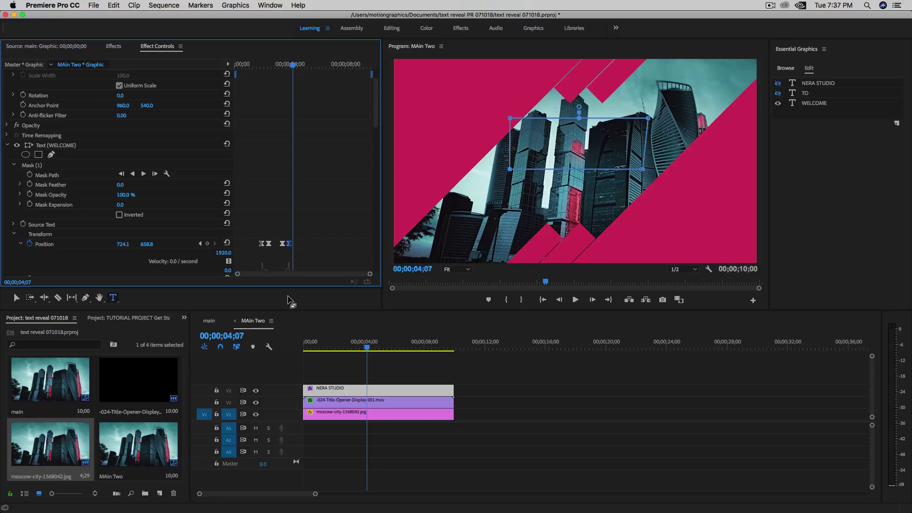
left_click_drag(335, 350, 378, 360)
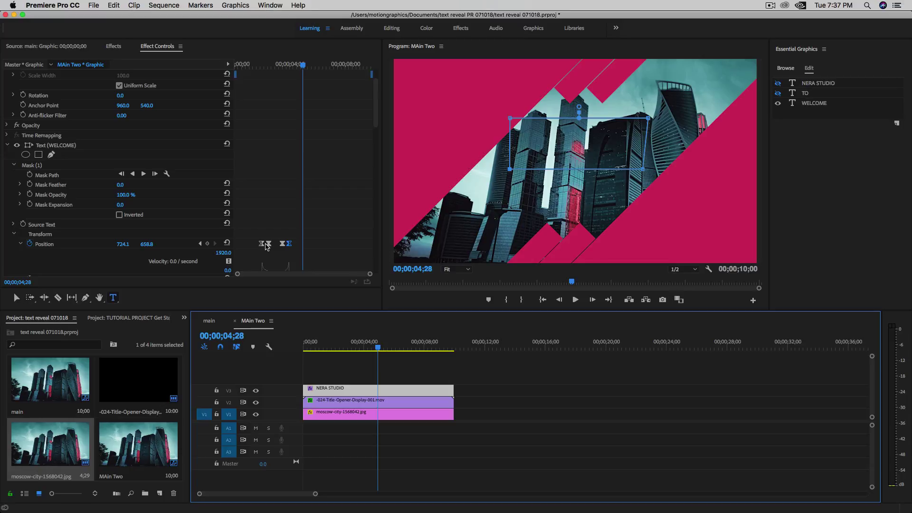
left_click_drag(306, 67, 290, 70)
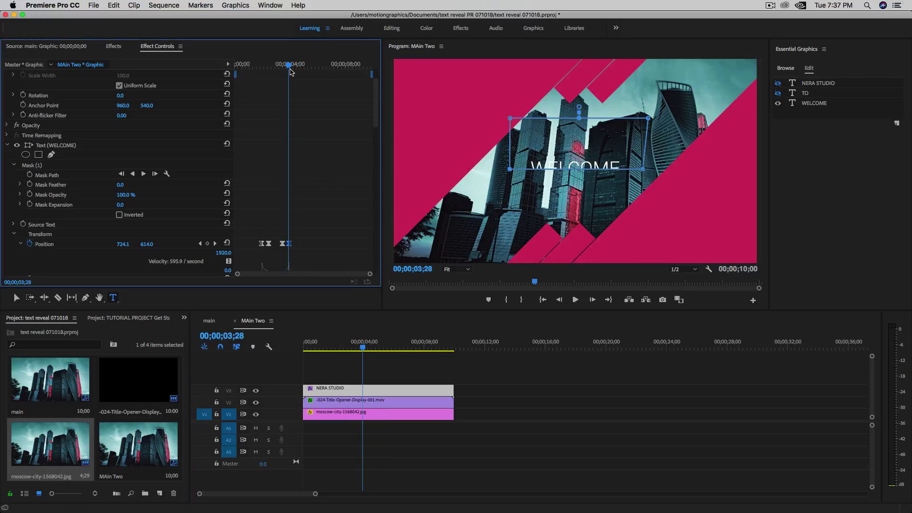
Move the playhead to 00;00;04;00 and make the TO text layer visible.
left_click(242, 336)
type("400")
key("Return")
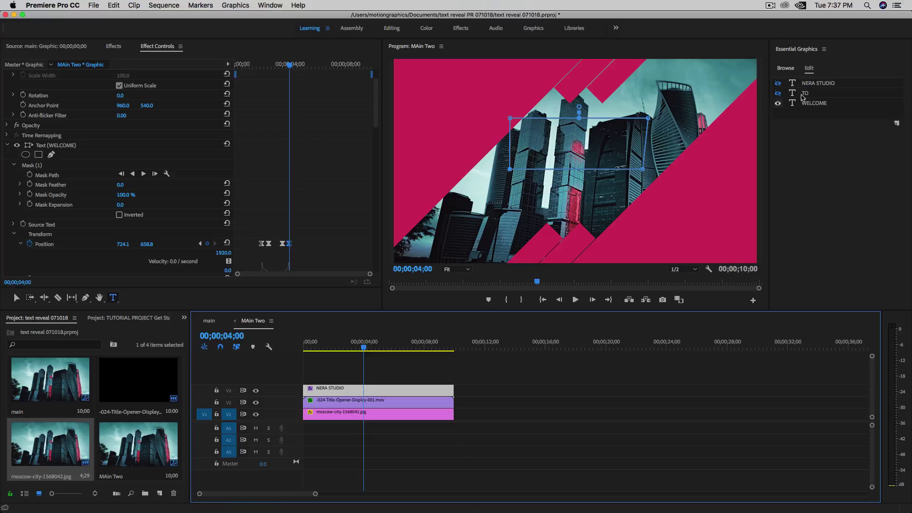
left_click(777, 93)
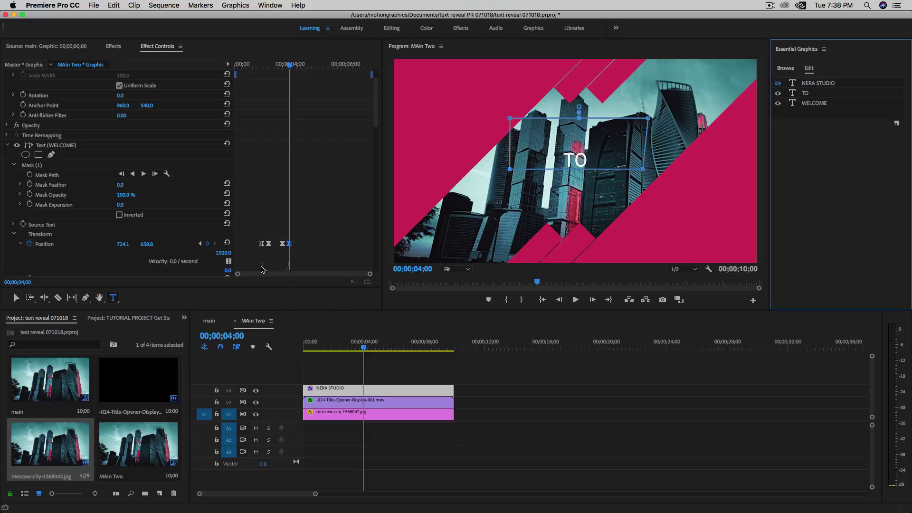
Delete the mask from the TO text layer and turn on its position keyframing at 00;00;04;00.
left_click(9, 148)
left_click(45, 156)
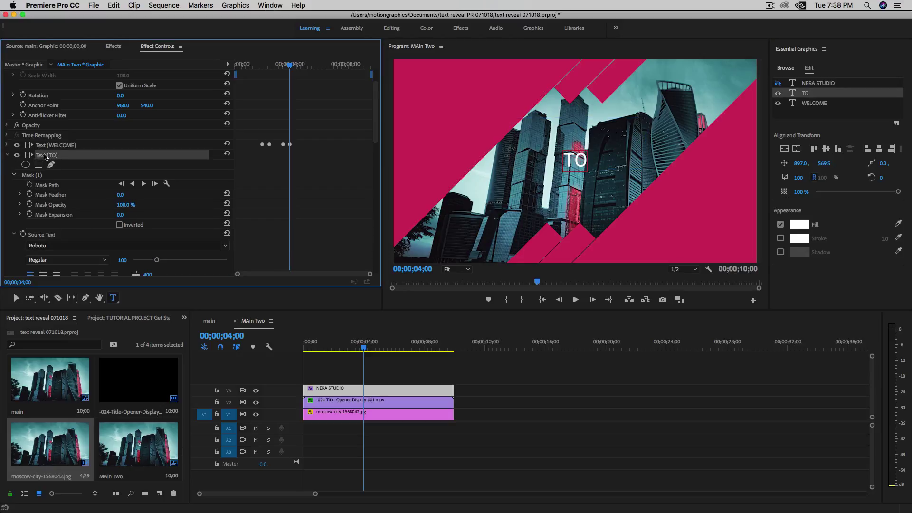
left_click(36, 177)
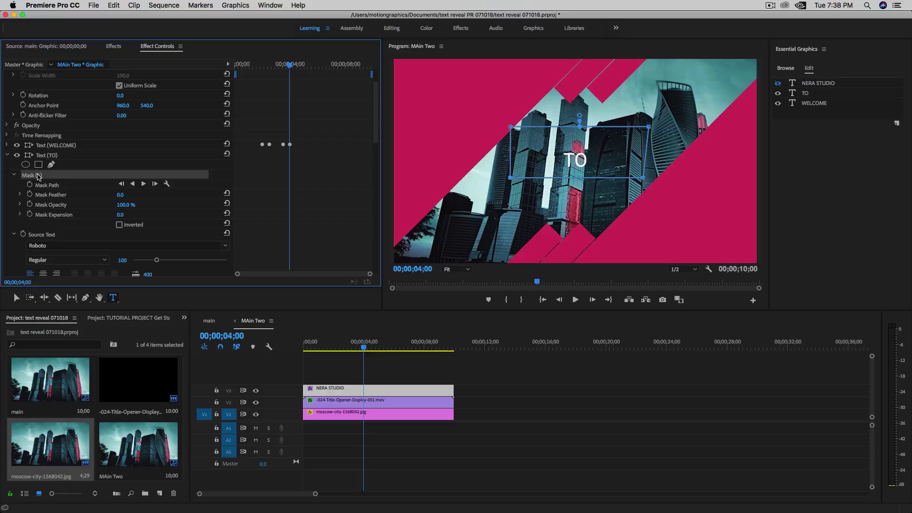
key("Delete")
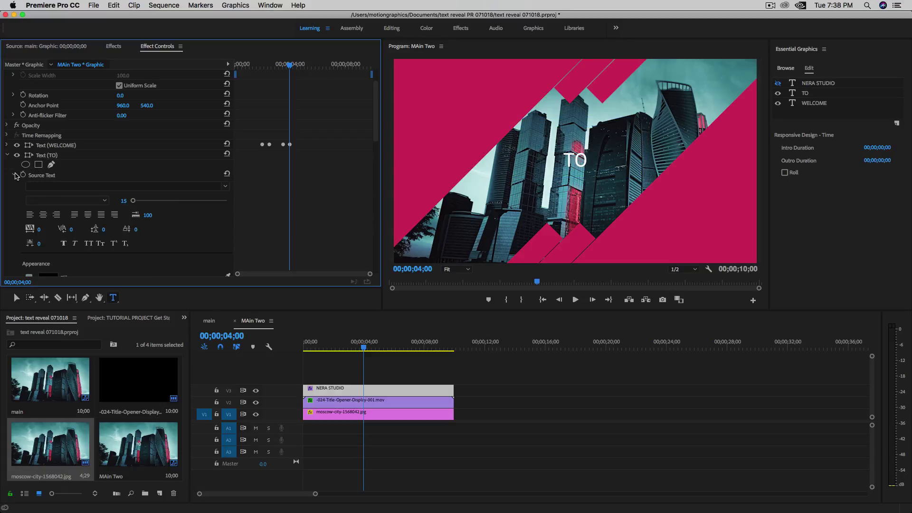
left_click(14, 174)
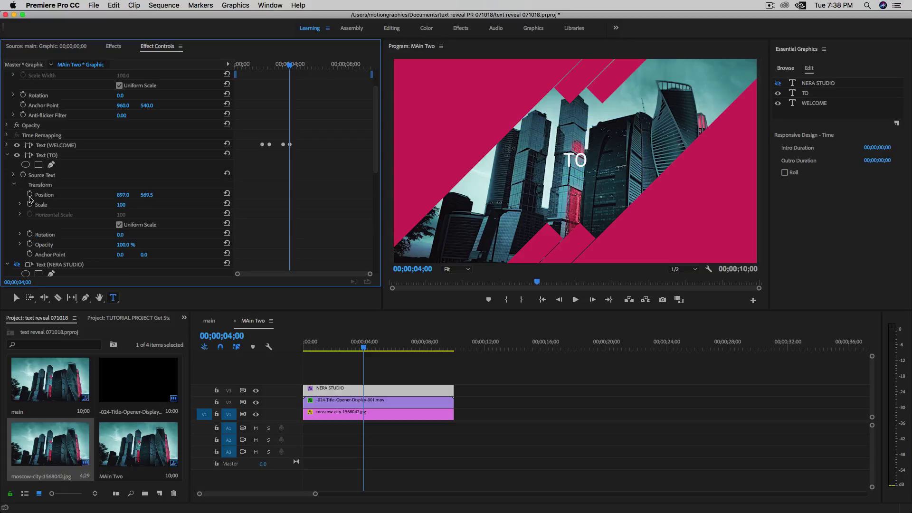
left_click(30, 195)
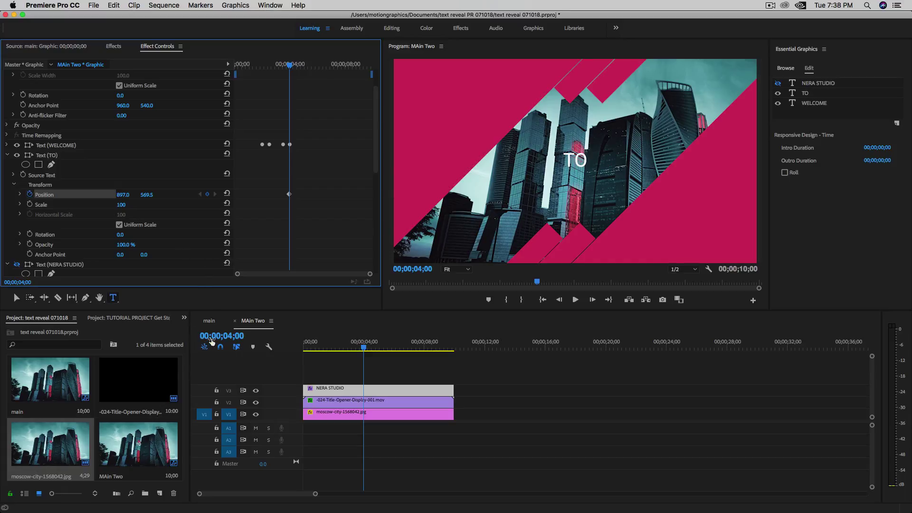
Add a position keyframe to the TO text layer at 00;00;04;15, keeping its current position, and scrub back to check it.
left_click(239, 335)
type("4;1")
type("5")
key("Return")
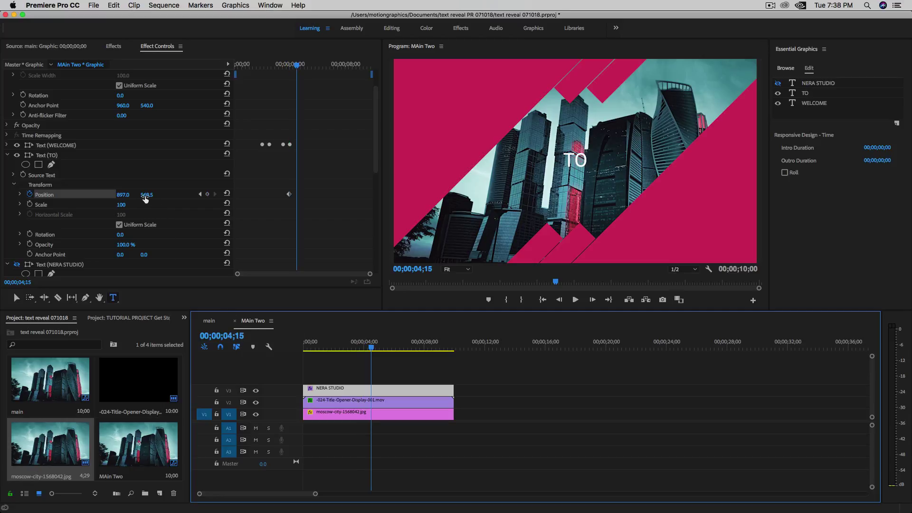
left_click(207, 194)
left_click(367, 348)
left_click_drag(367, 348, 362, 350)
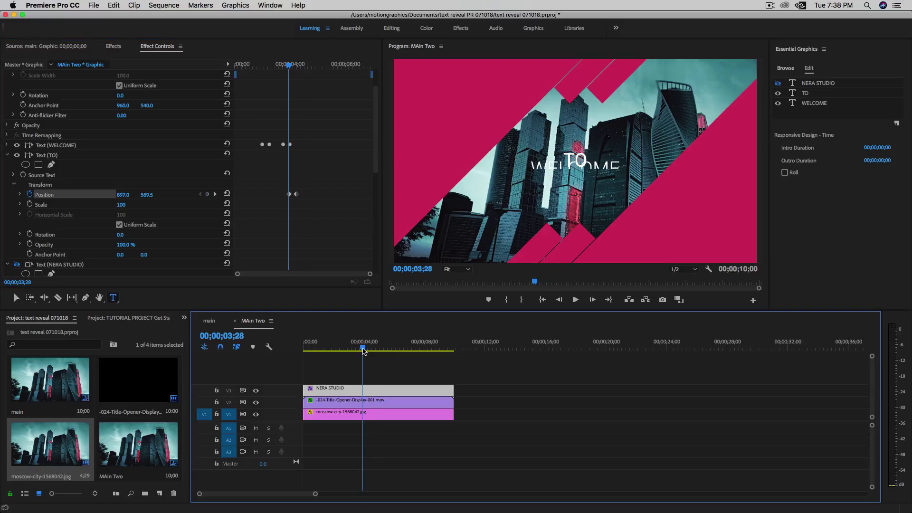
Look up the lowered vertical position of the WELCOME text layer before its first keyframe.
left_click(244, 335)
type("400")
key("Return")
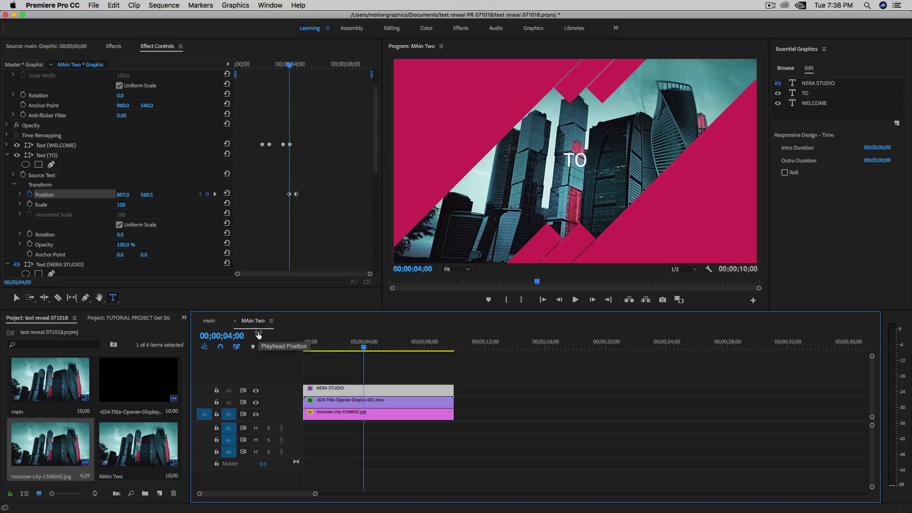
left_click(148, 196)
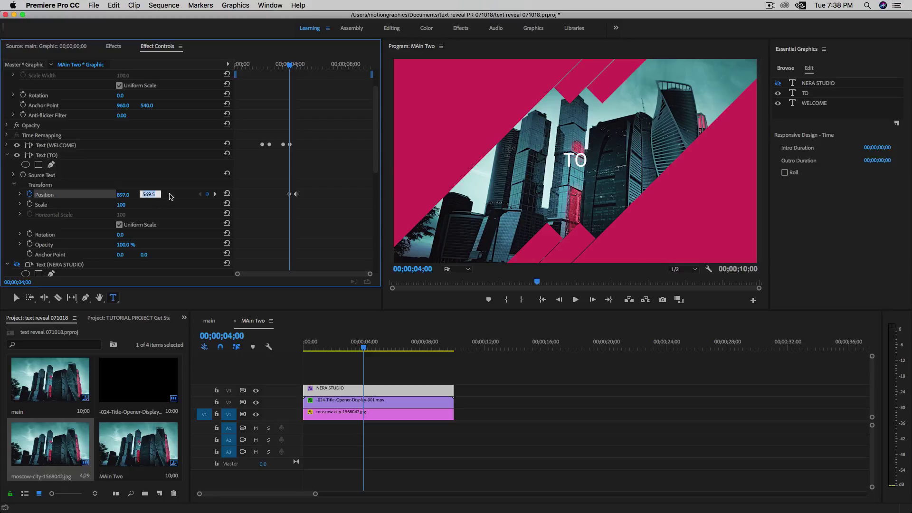
key("Return")
left_click(398, 393)
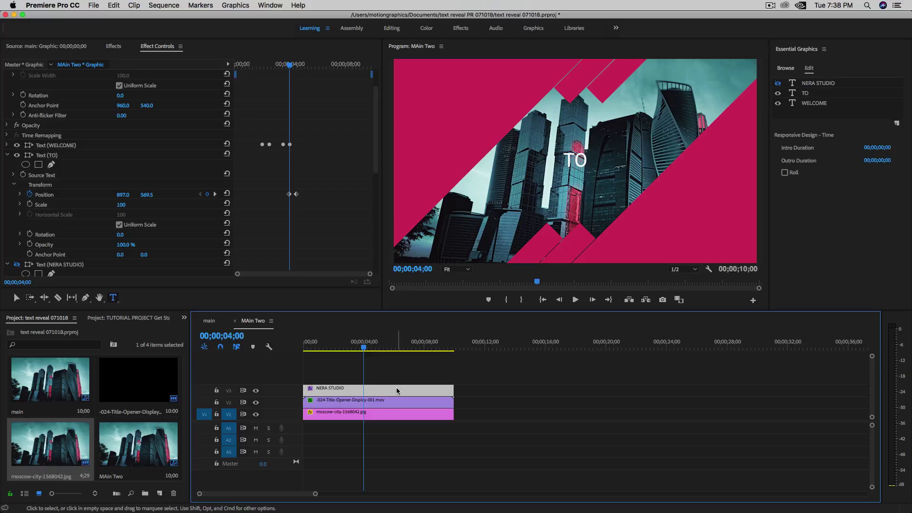
left_click(7, 145)
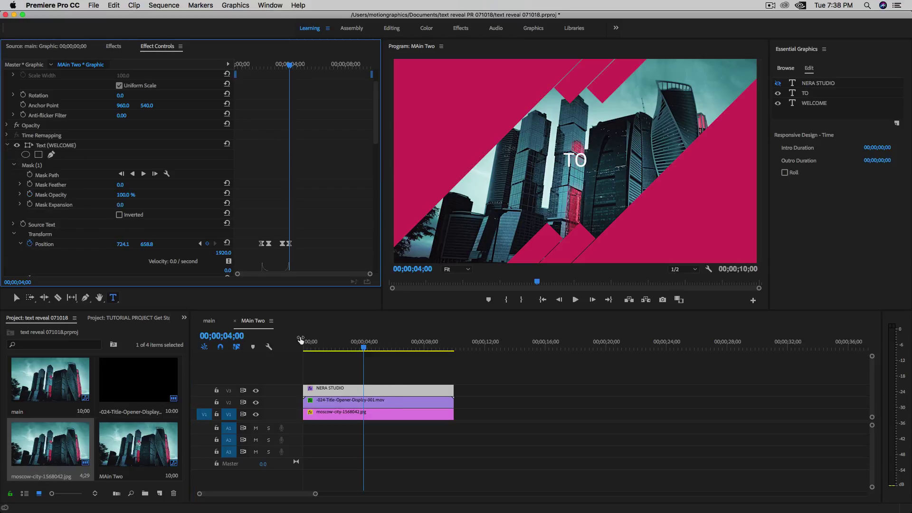
left_click_drag(364, 348, 326, 353)
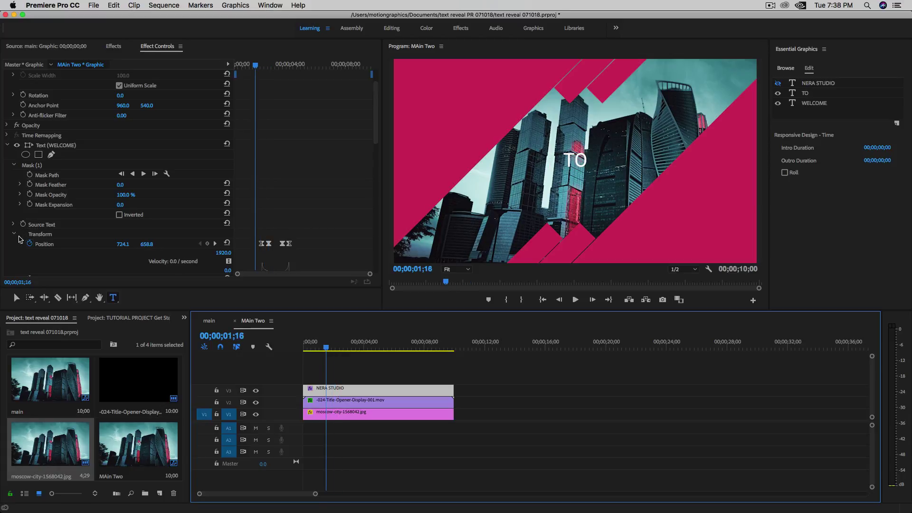
left_click(146, 245)
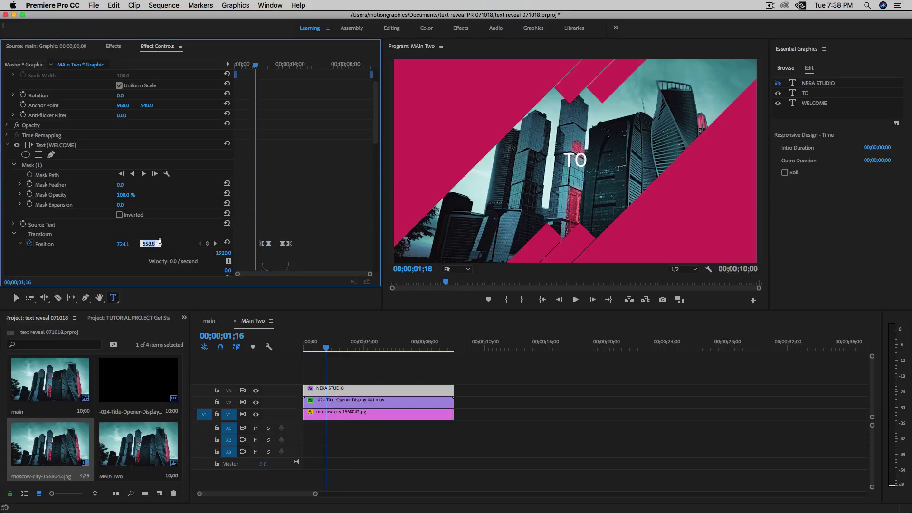
left_click(357, 392)
left_click(6, 146)
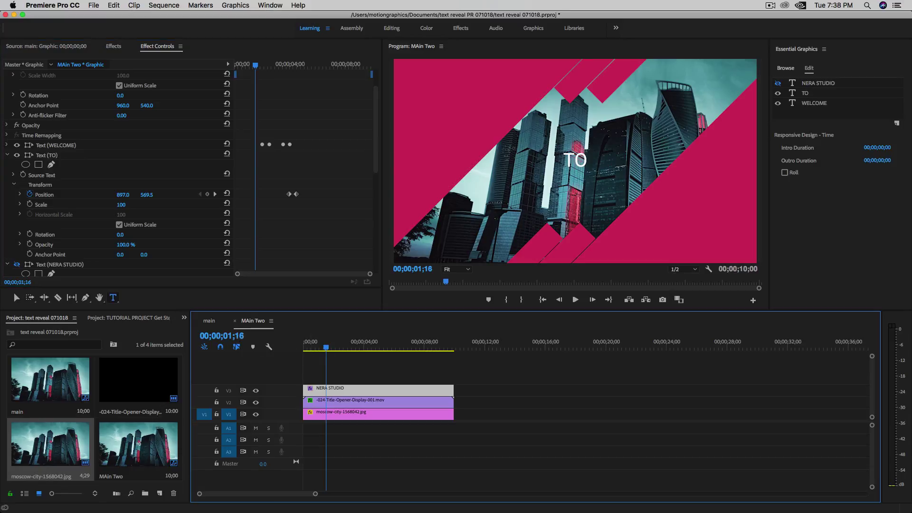
Set the TO text layer's vertical position to 658.8 at 00;00;04;00.
left_click(236, 337)
type("4;")
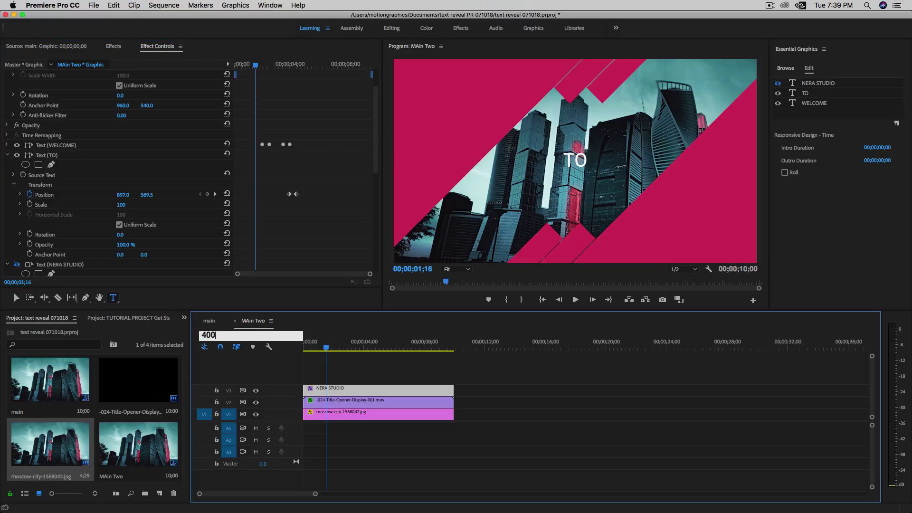
type("00")
key("Return")
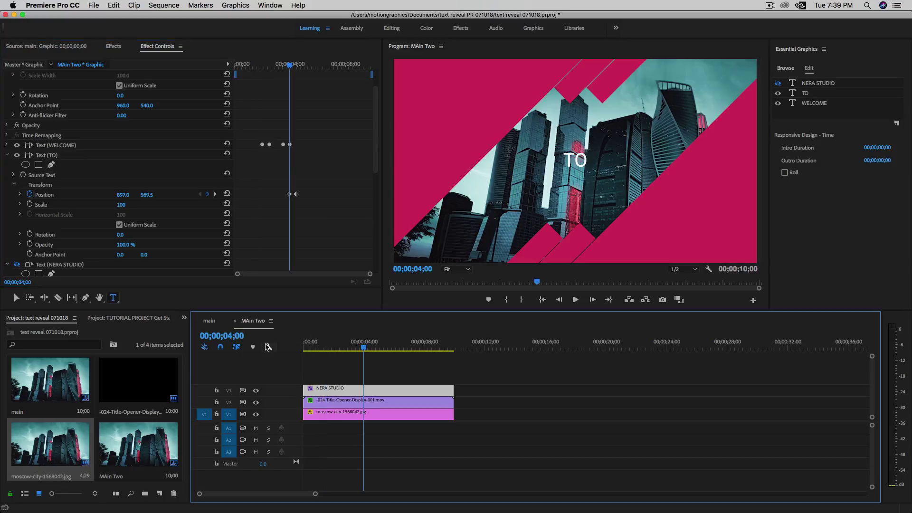
left_click(146, 195)
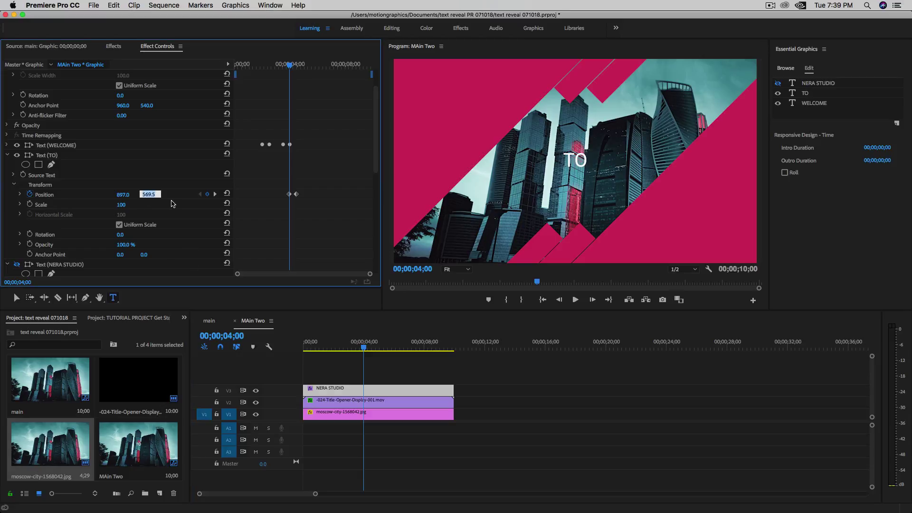
type("658.8")
key("Return")
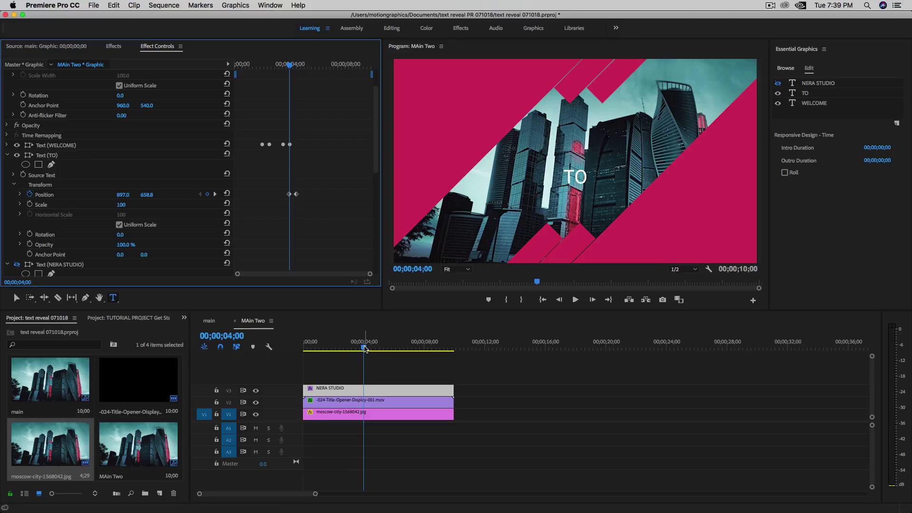
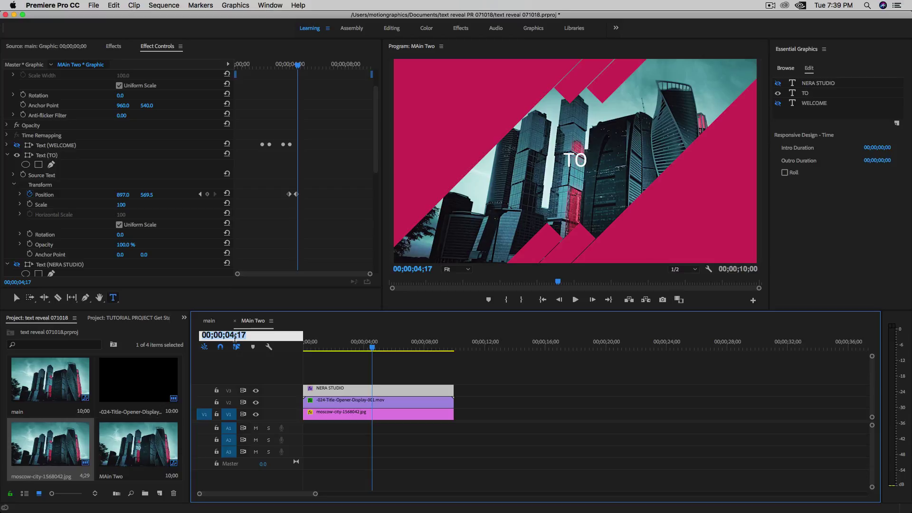
Add a holding position keyframe to the TO text layer at 00;00;05;15.
type("515")
key("Return")
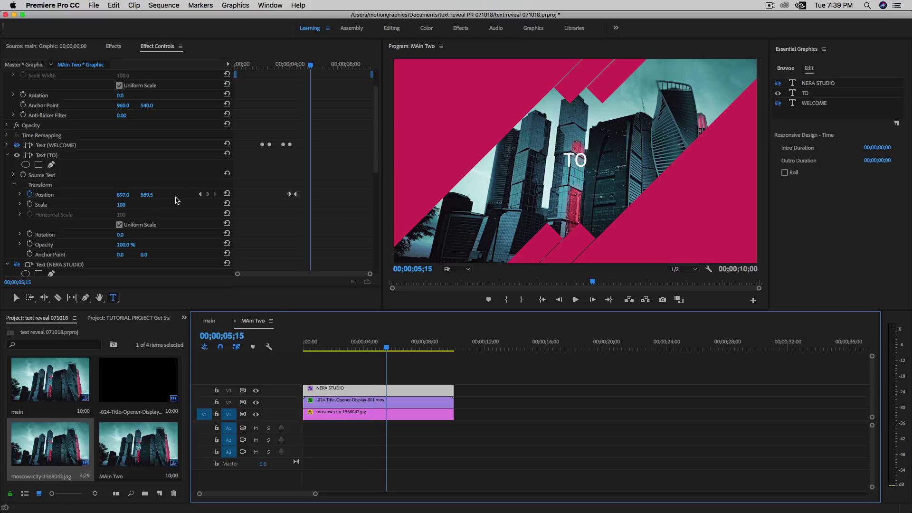
left_click(207, 194)
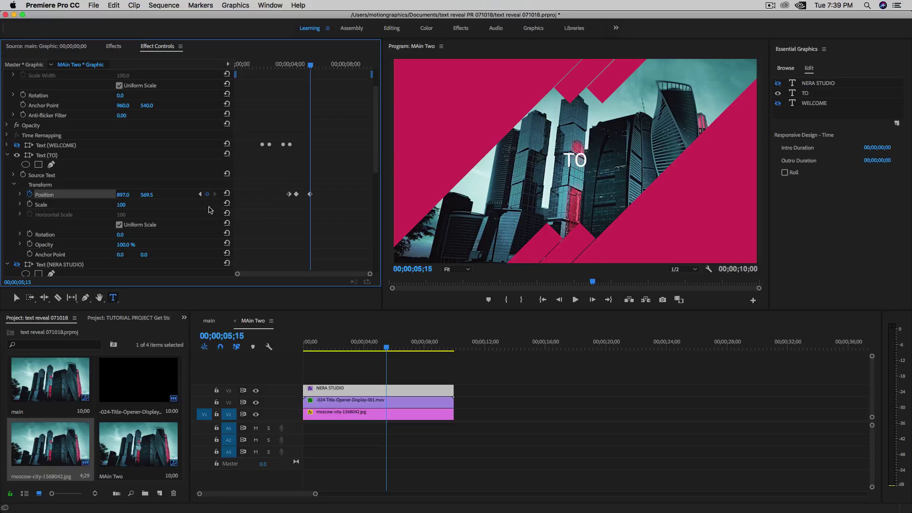
Lower the TO text at 00;00;06;00 by setting its vertical position to 658.8, and check the exit move.
left_click(228, 336)
type("600")
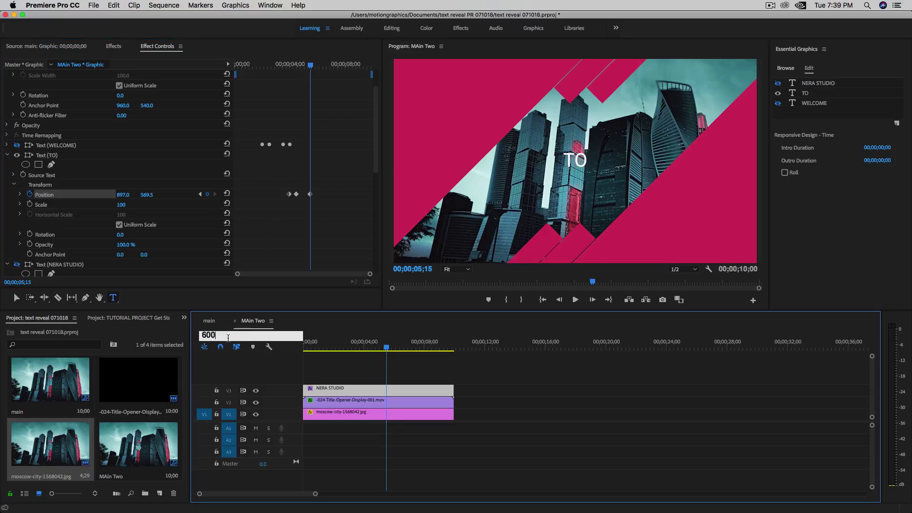
key("Return")
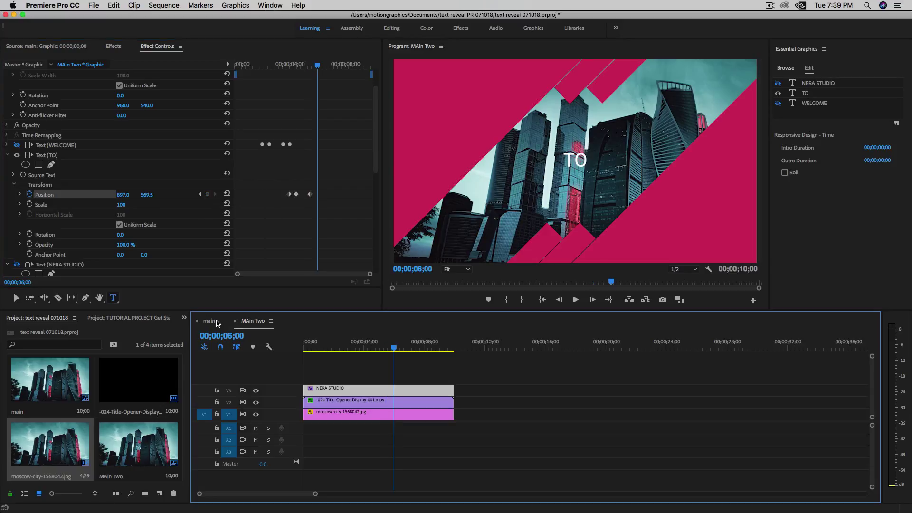
left_click(147, 194)
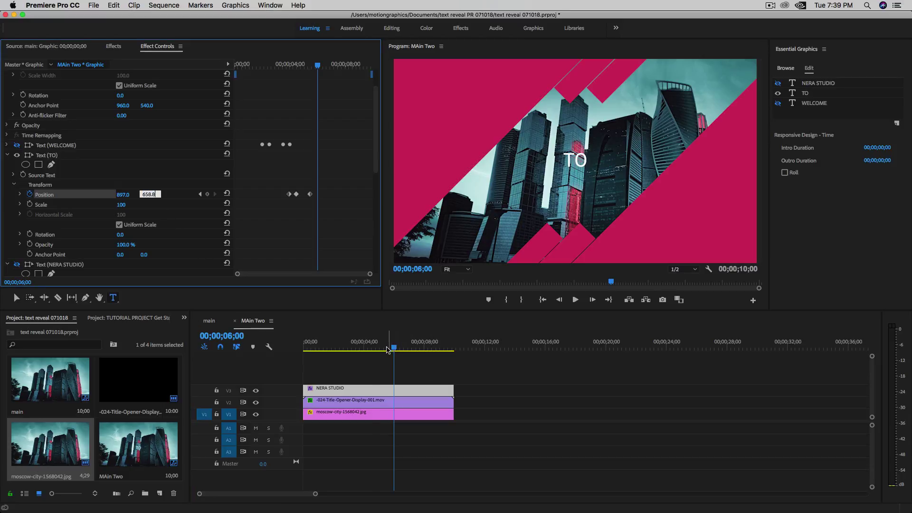
left_click(352, 349)
left_click(394, 350)
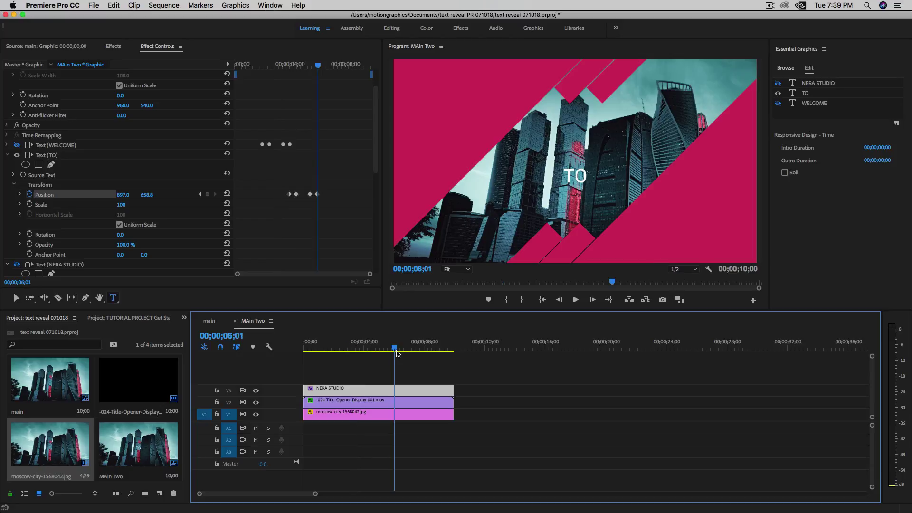
key("Right")
key("Right")
key("Right")
Ease all four TO position keyframes and shape the velocity graph to peak at the first and last keyframes.
left_click(332, 217)
left_click_drag(331, 215, 279, 180)
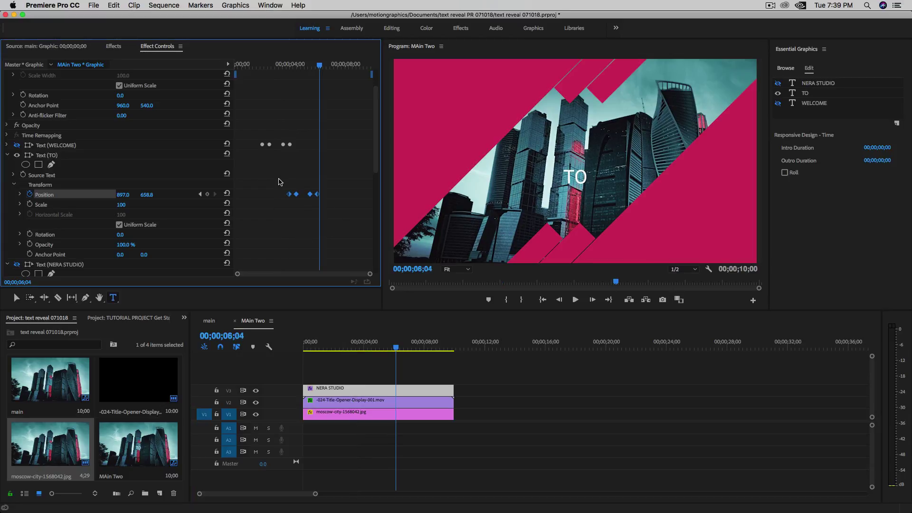
key("grave")
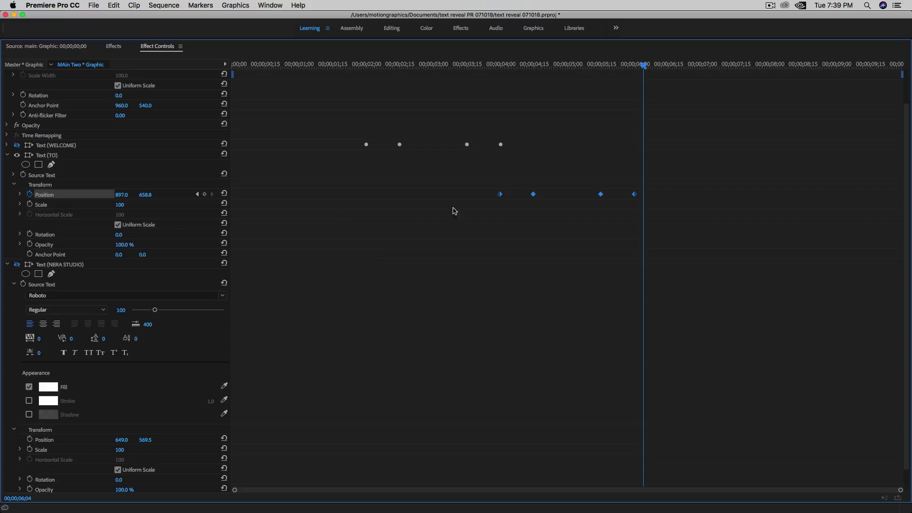
left_click(20, 194)
left_click(508, 235)
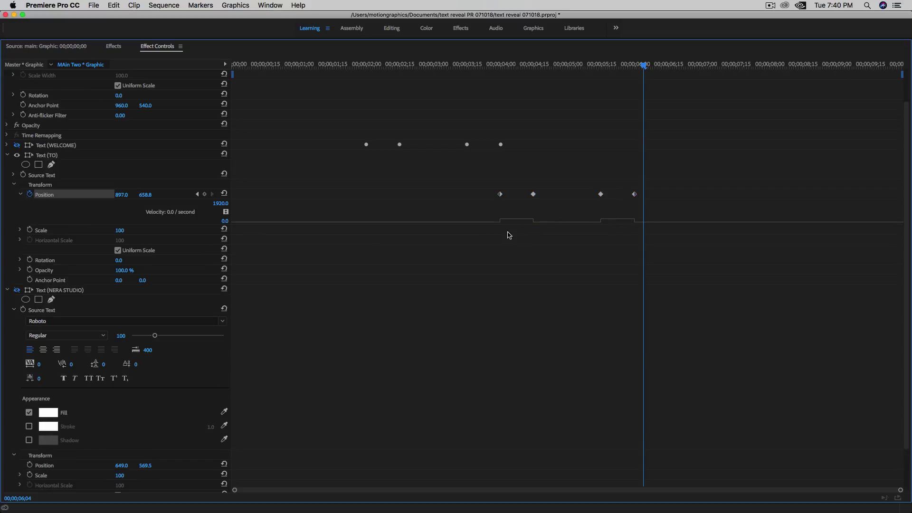
left_click(500, 195)
left_click_drag(531, 223, 496, 224)
left_click(499, 223)
left_click(634, 195)
left_click(601, 221)
left_click(639, 223)
Copy the mask from the WELCOME text layer and paste it onto the TO text layer.
left_click(7, 156)
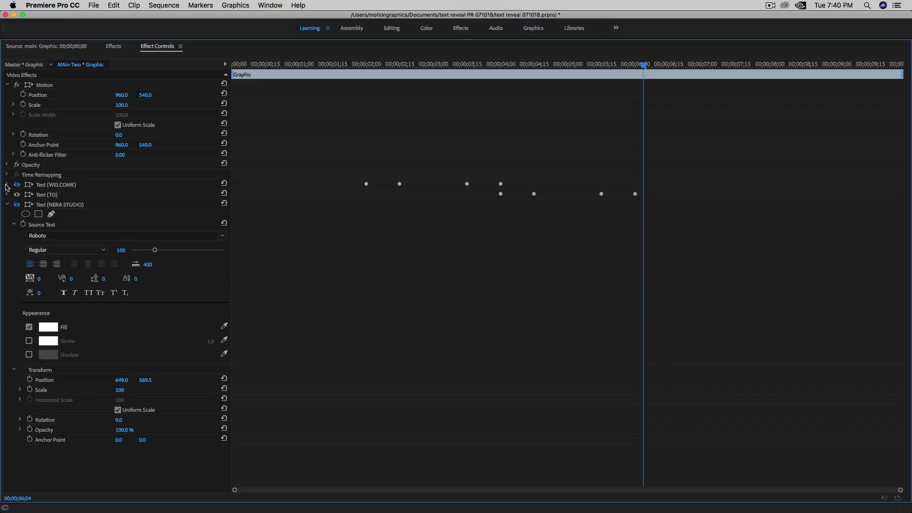
left_click(7, 185)
left_click(29, 205)
right_click(34, 207)
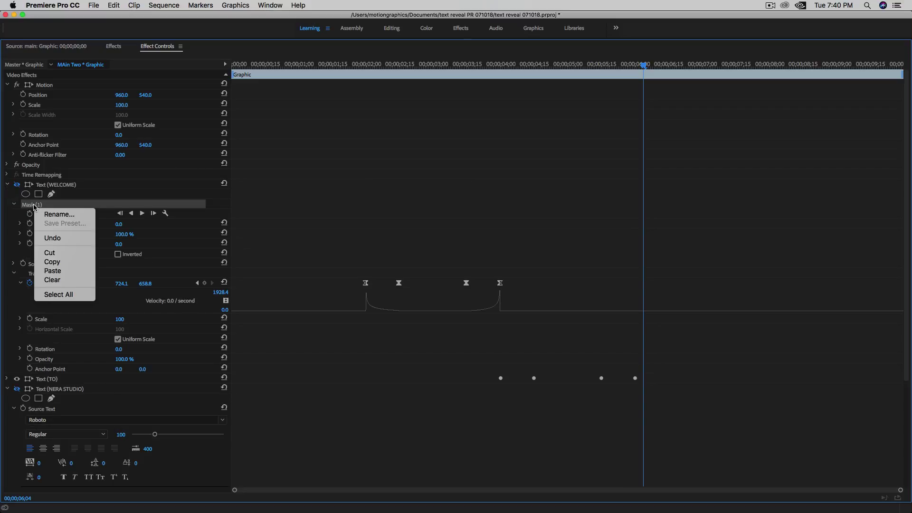
left_click(57, 265)
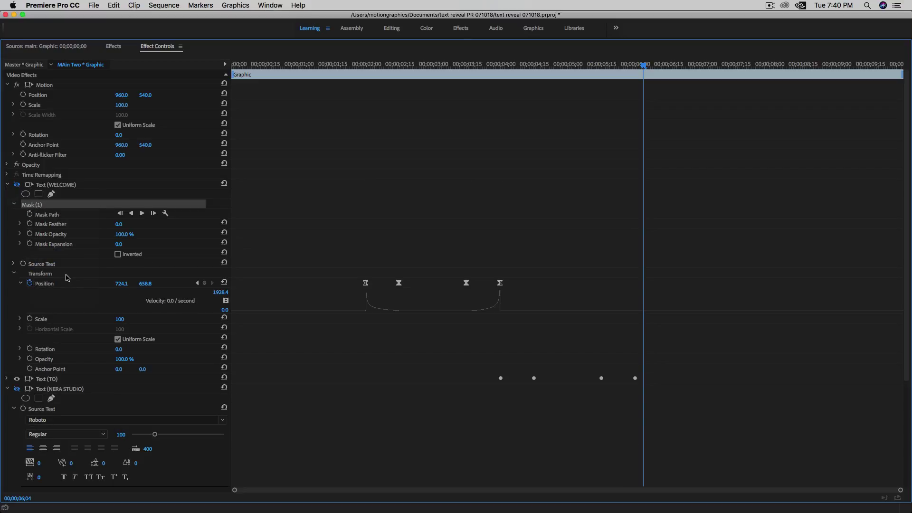
left_click(7, 184)
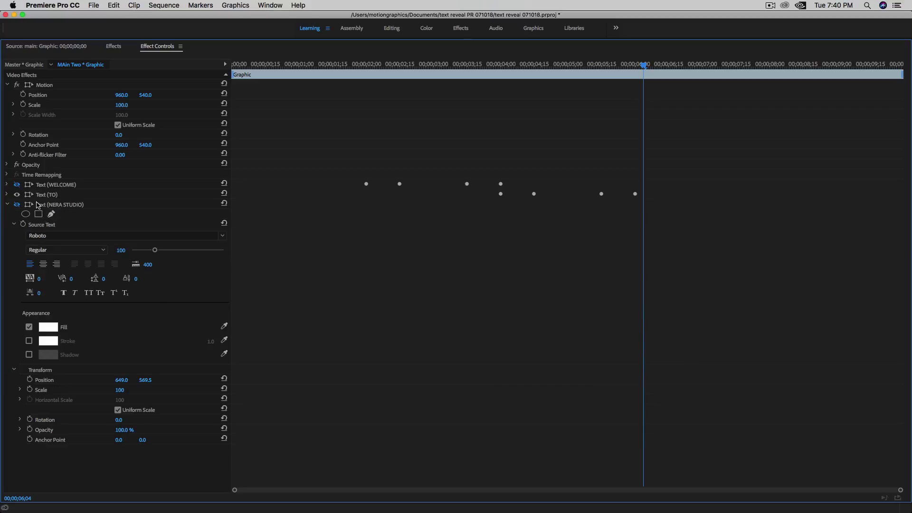
left_click(7, 204)
left_click(7, 194)
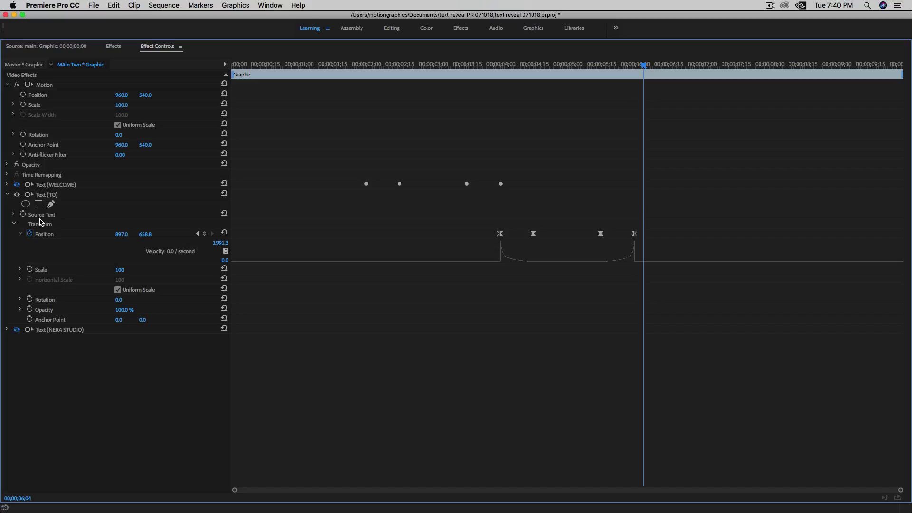
left_click(53, 196)
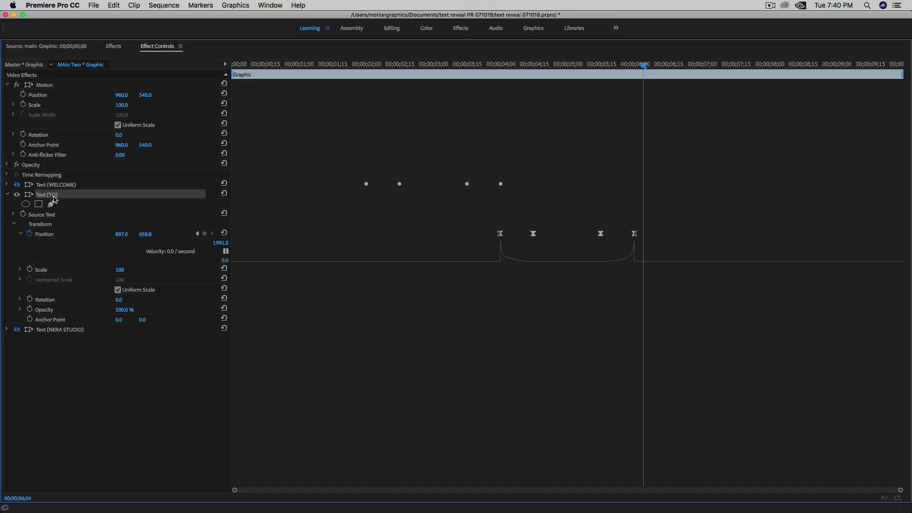
left_click(51, 204)
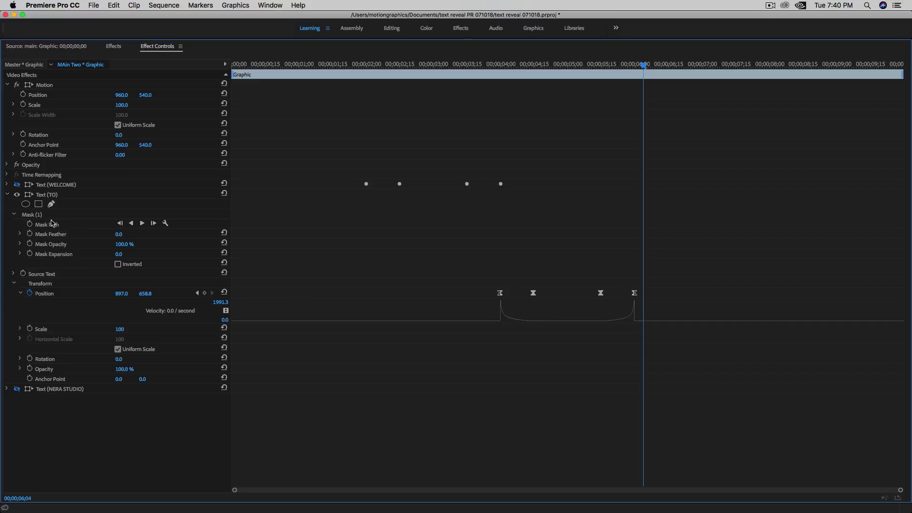
left_click(8, 195)
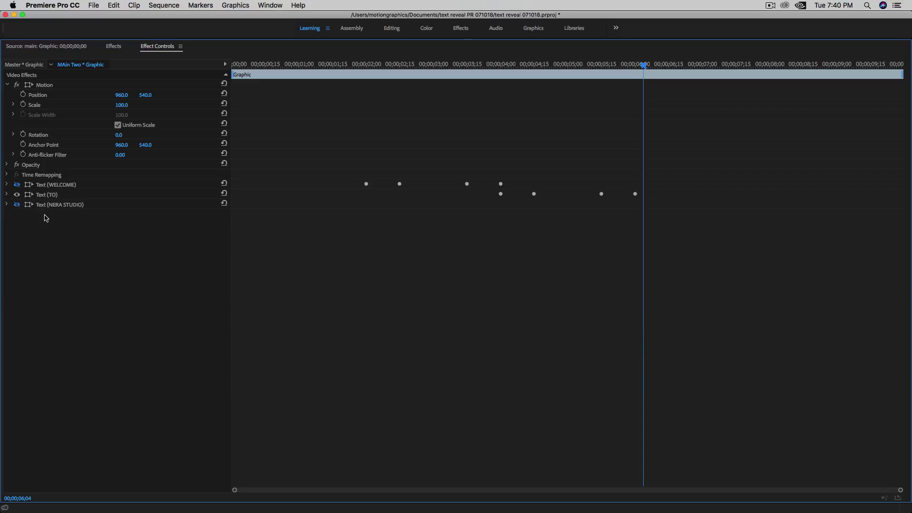
Make the NERA STUDIO text layer visible and scrub through the sequence to around 00;00;06;00.
left_click(17, 204)
key("grave")
mouse_move(396, 350)
left_mouse_down()
mouse_move(339, 350)
mouse_move(299, 364)
mouse_move(422, 361)
mouse_move(395, 362)
left_mouse_up()
left_click_drag(327, 361, 395, 349)
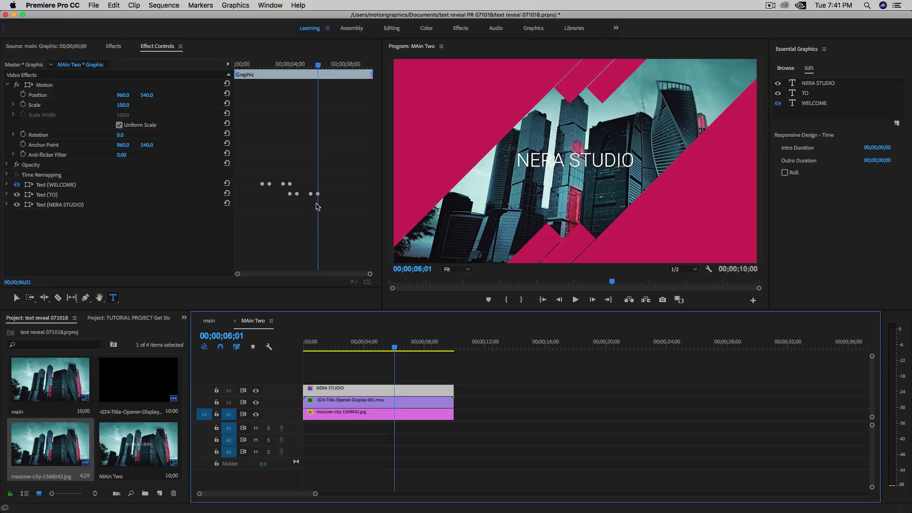
Start position keyframing on the NERA STUDIO text layer at 00;00;06;00.
left_click(246, 334)
type("600")
key("Return")
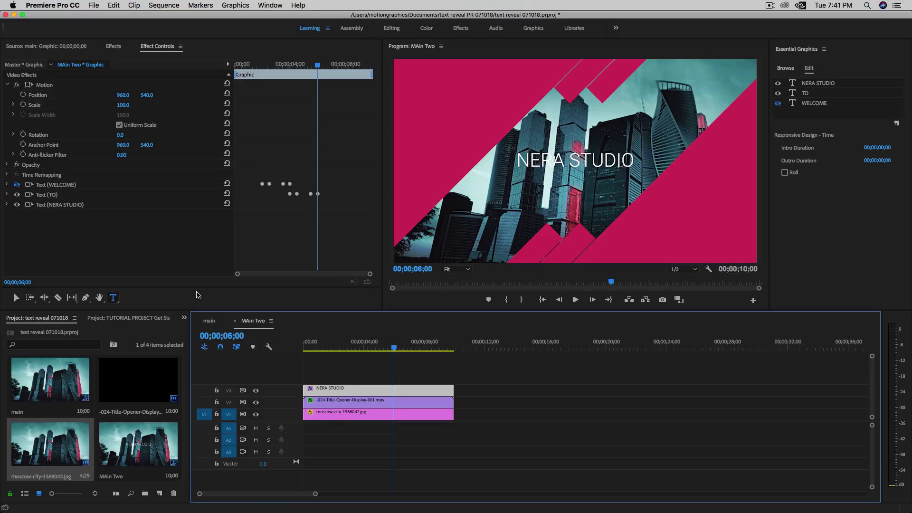
left_click(8, 204)
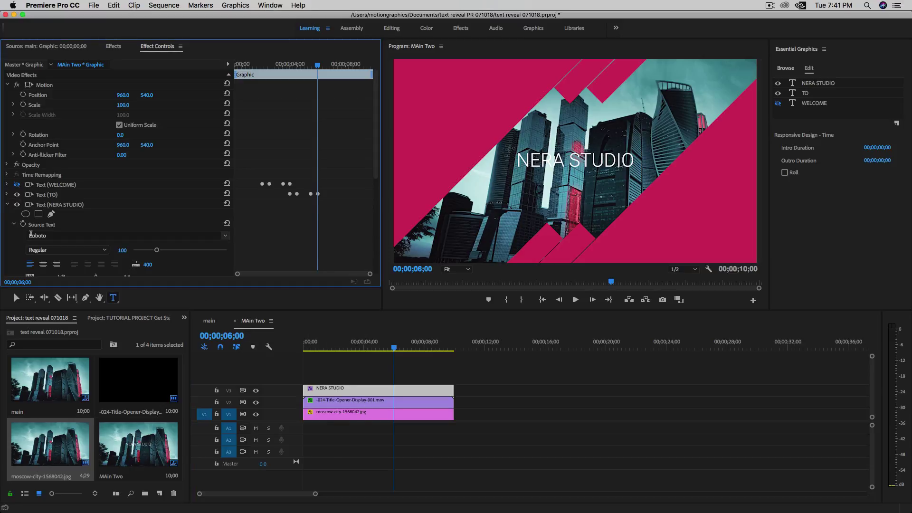
left_click(13, 225)
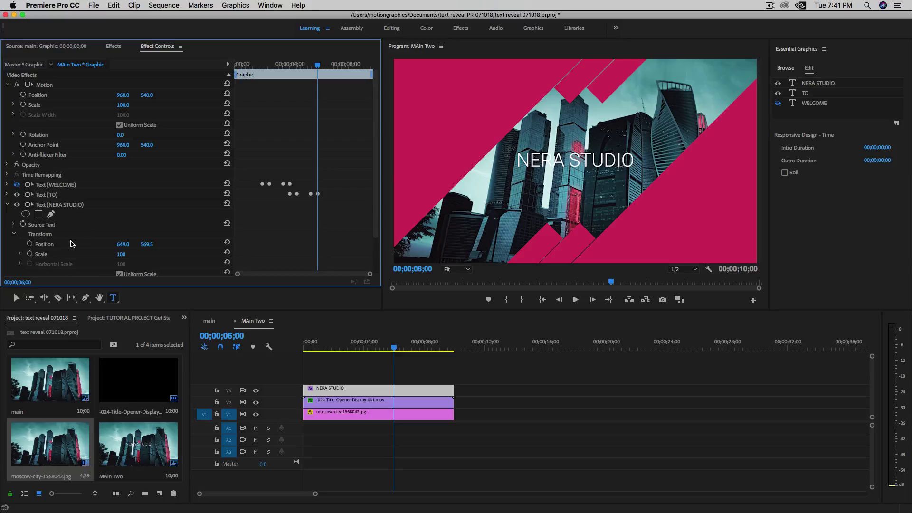
left_click(30, 243)
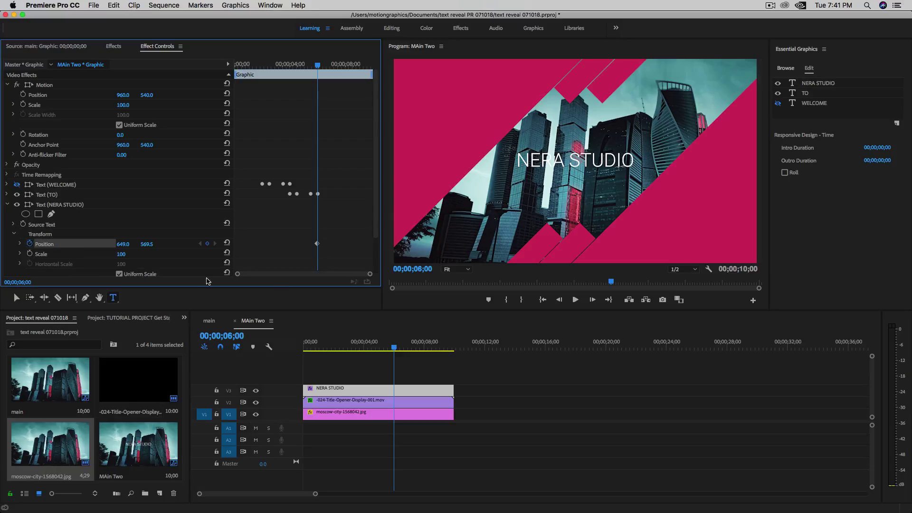
Add a position keyframe to the NERA STUDIO text at 00;00;06;15.
left_click(232, 335)
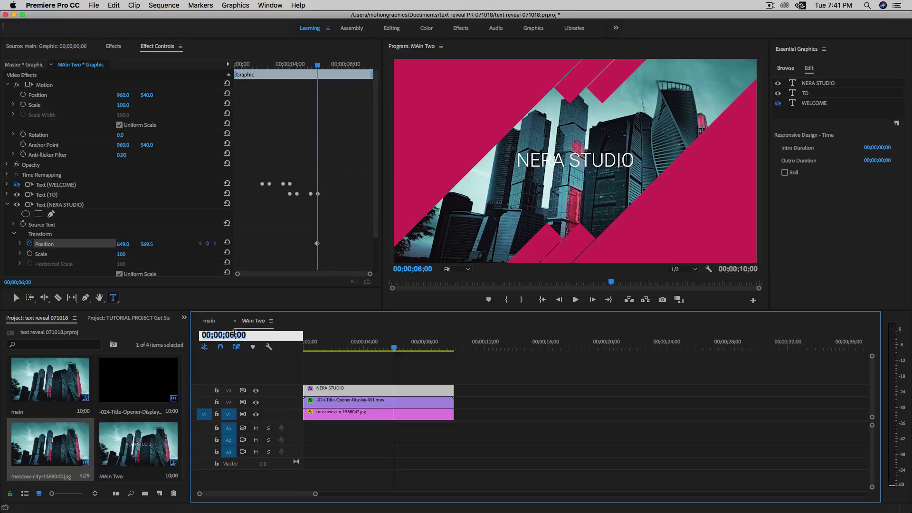
key("BackSpace")
type("615")
key("Return")
left_click(207, 243)
left_click(208, 244)
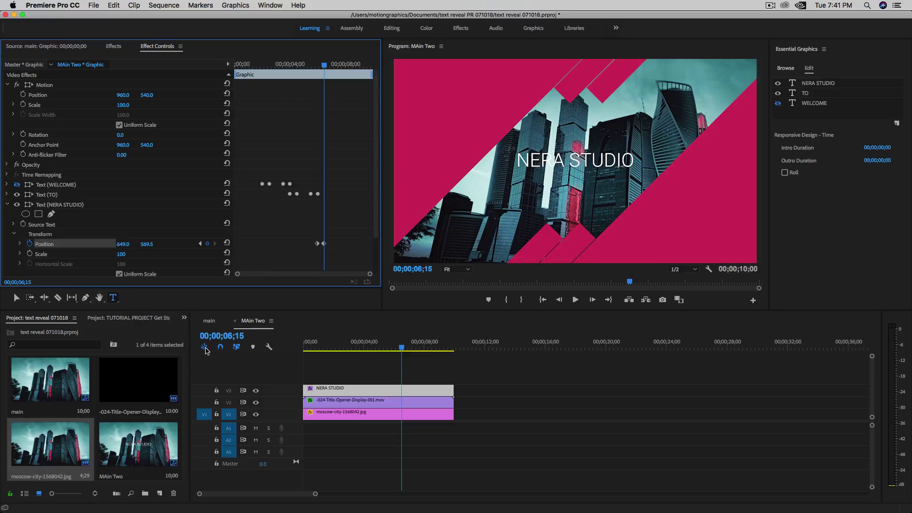
Add a NERA STUDIO position keyframe at 00;00;07;15 with the same value.
left_click(226, 337)
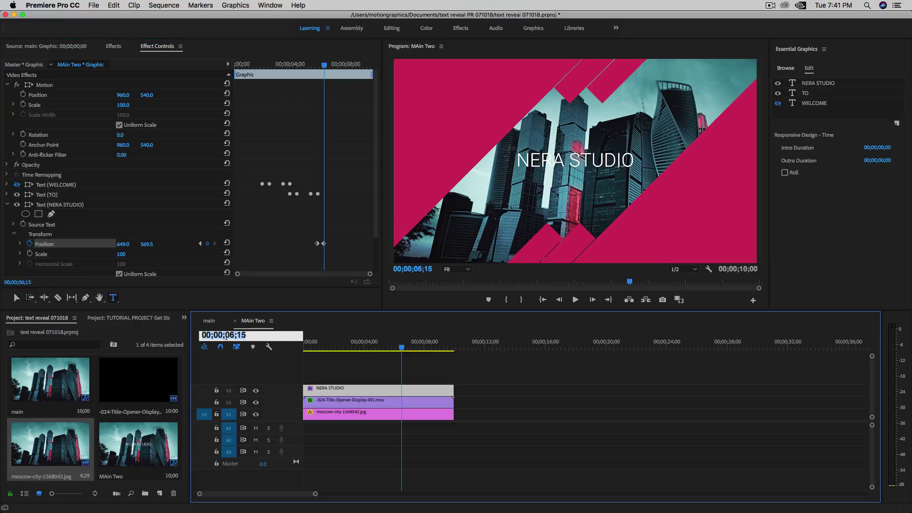
type("7;")
type("15")
key("Return")
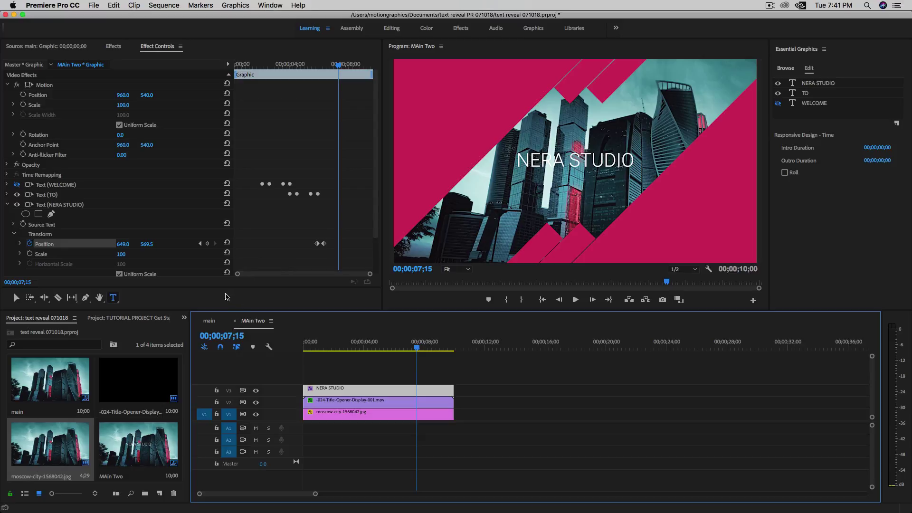
left_click(207, 244)
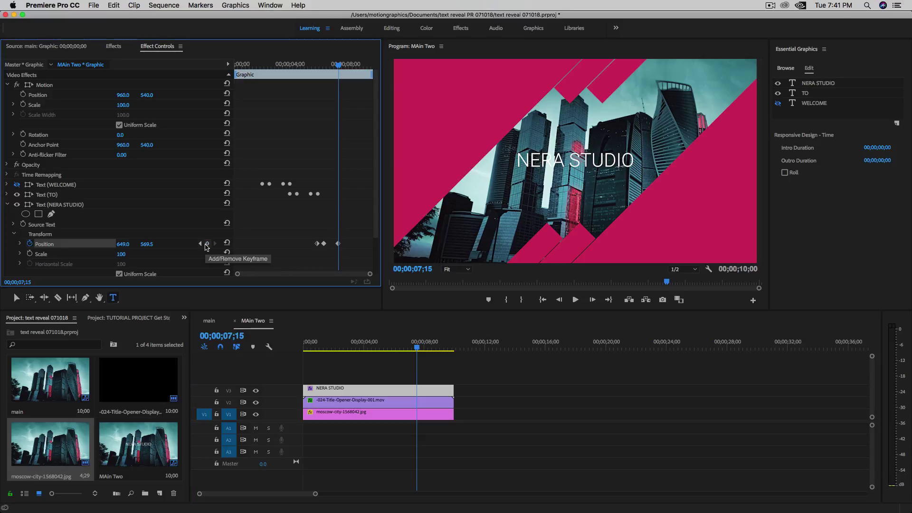
Add the fourth position keyframe of the NERA STUDIO text at 00;00;08;00.
left_click(231, 337)
type("800")
key("Return")
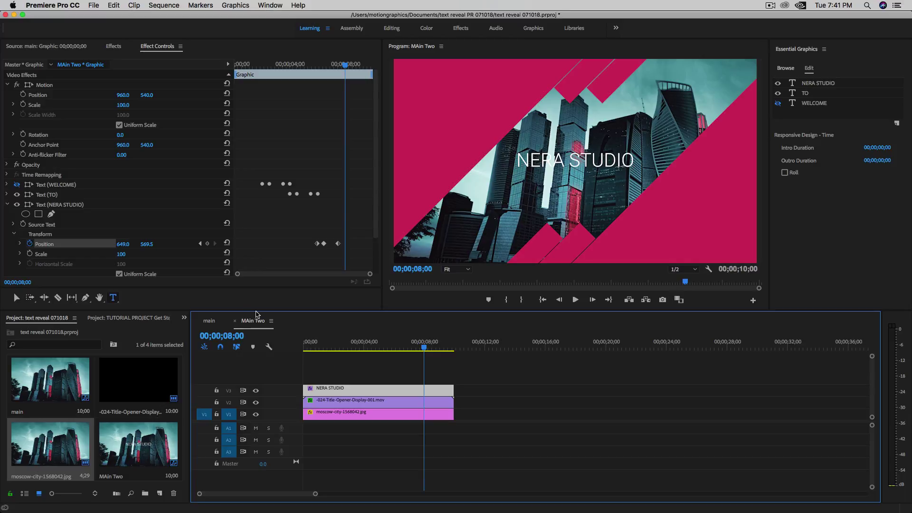
left_click(207, 243)
left_click(148, 243)
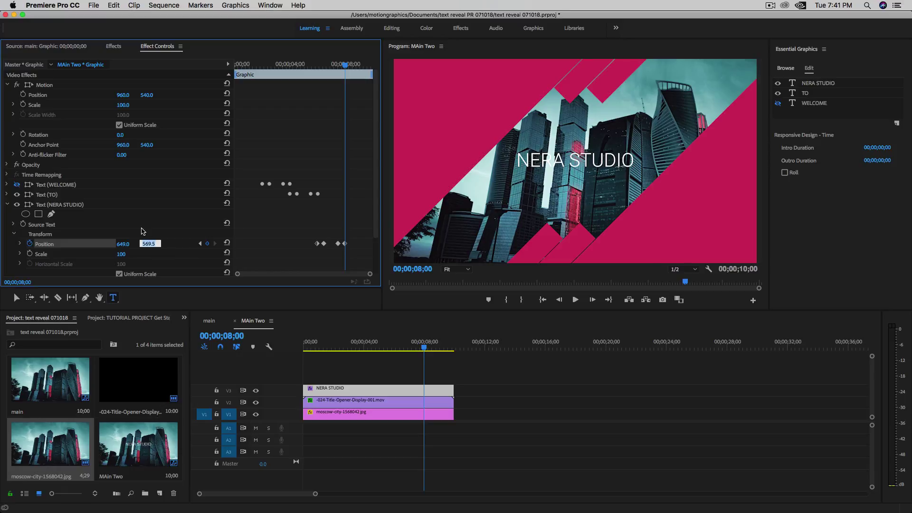
left_click(88, 244)
Copy the vertical position value of the WELCOME text at its first keyframe, 00;00;02;00, and return to the NERA STUDIO position keyframes.
left_click(7, 186)
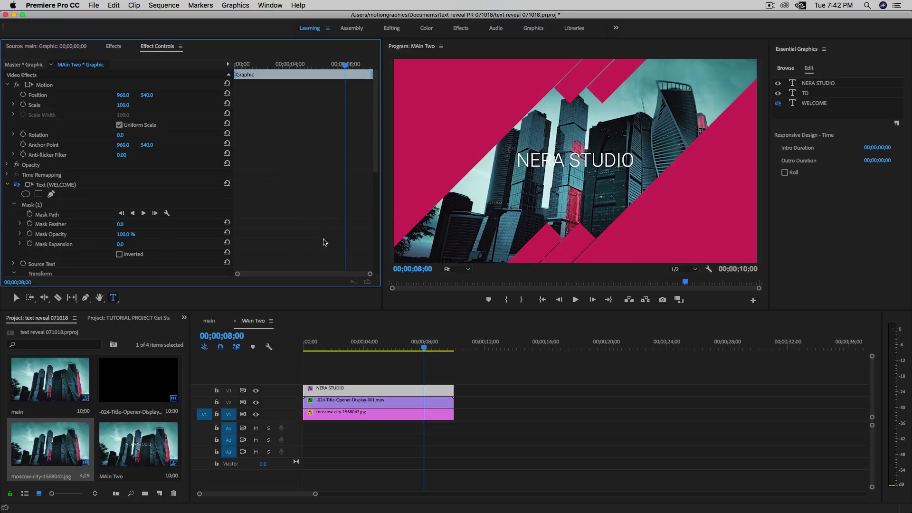
scroll(375, 167, "down", 5)
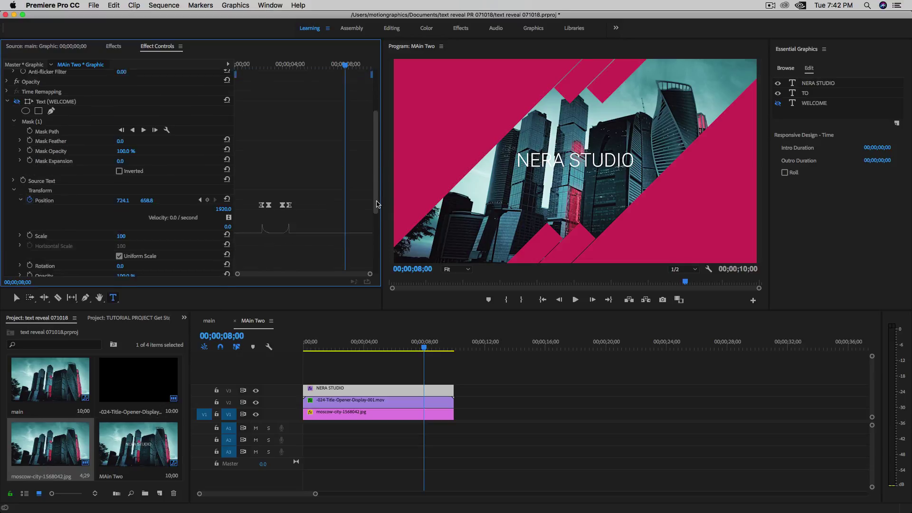
left_click_drag(345, 65, 260, 88)
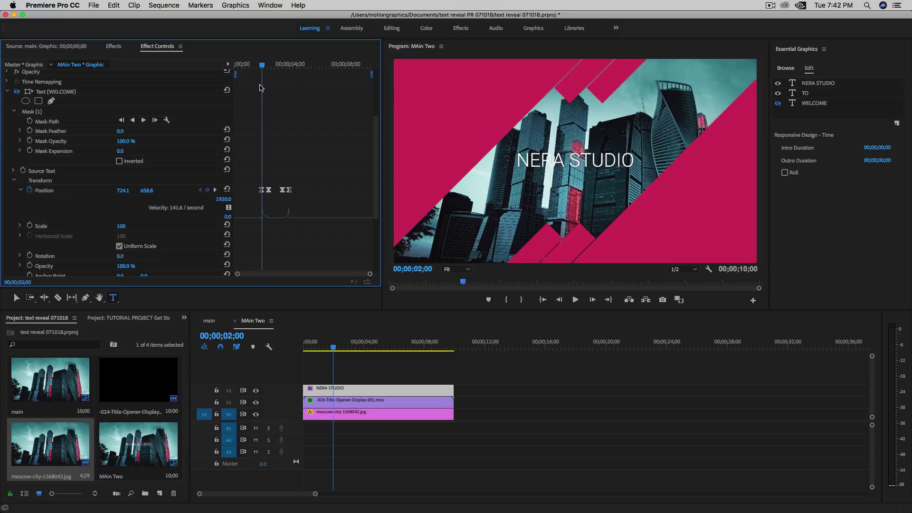
left_click(148, 190)
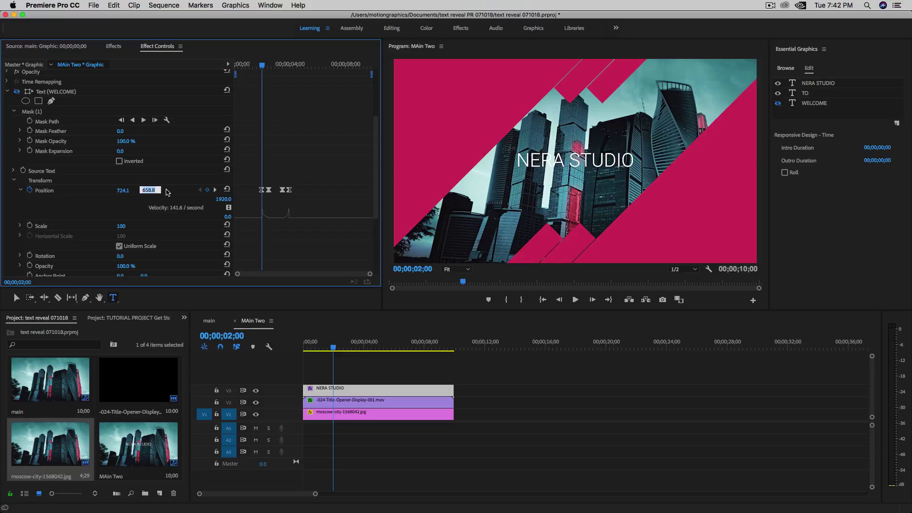
scroll(375, 181, "up", 3)
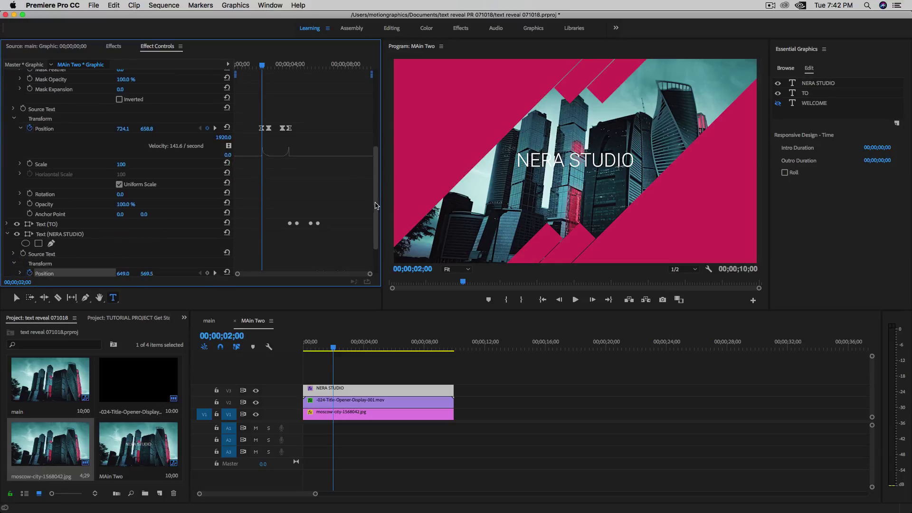
scroll(372, 189, "down", 5)
scroll(372, 194, "down", 6)
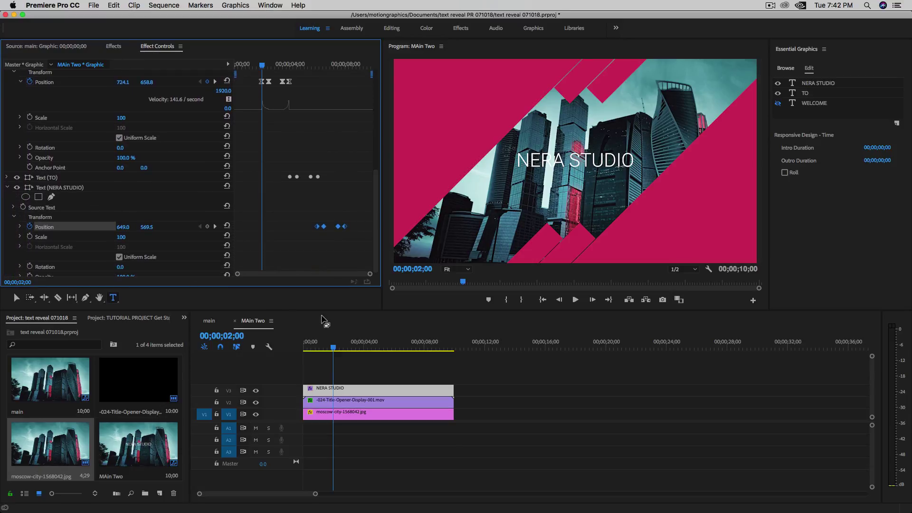
Lower the NERA STUDIO text at 00;00;06;00 by setting its vertical position to 658.8.
left_click_drag(333, 347, 392, 347)
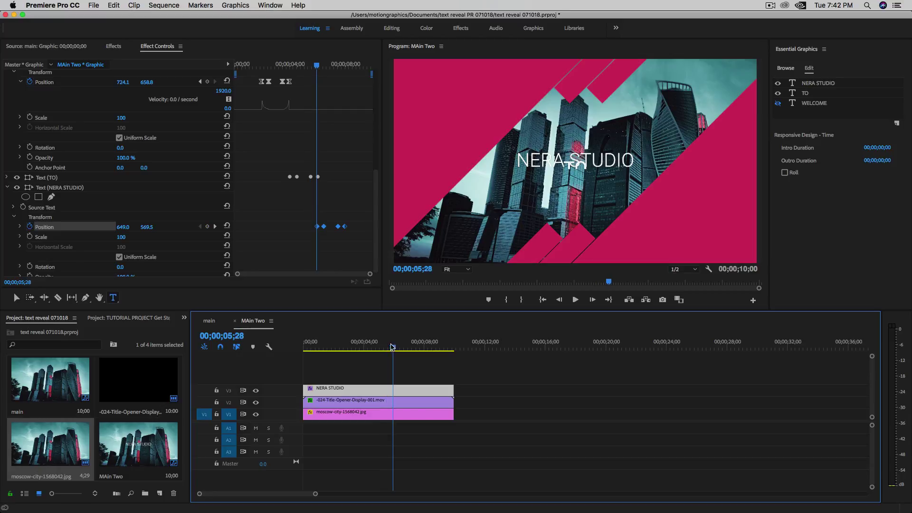
left_click(222, 336)
type("6;00")
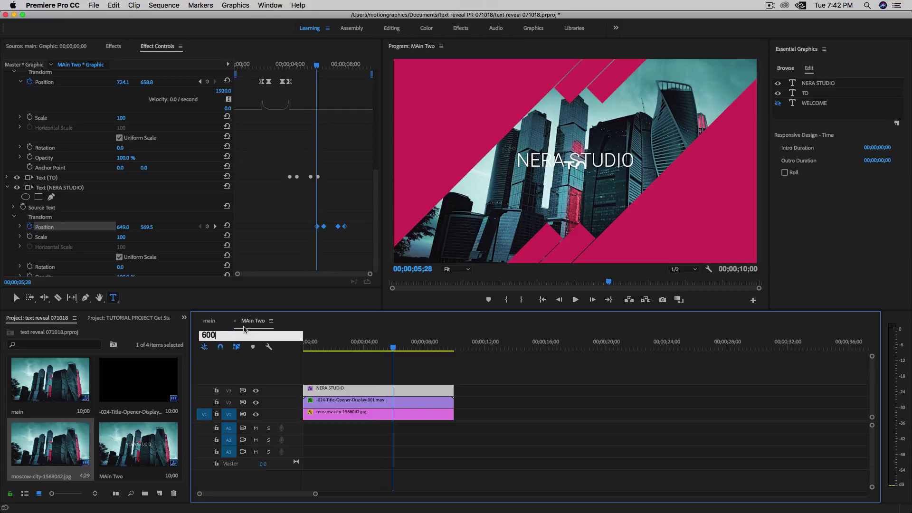
key("Return")
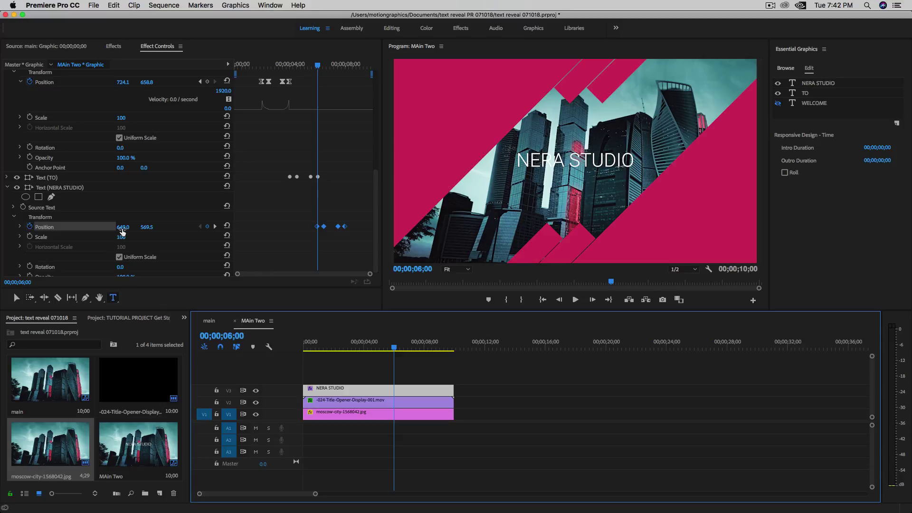
left_click(149, 227)
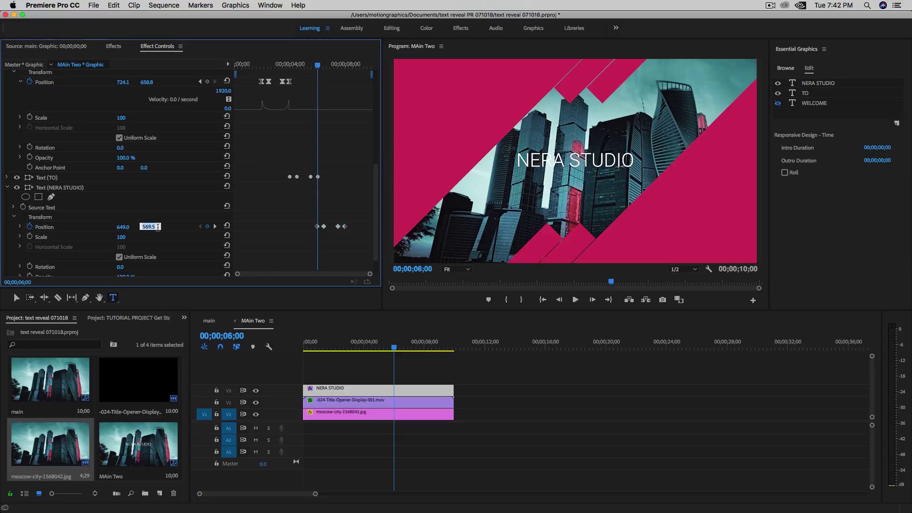
key("Return")
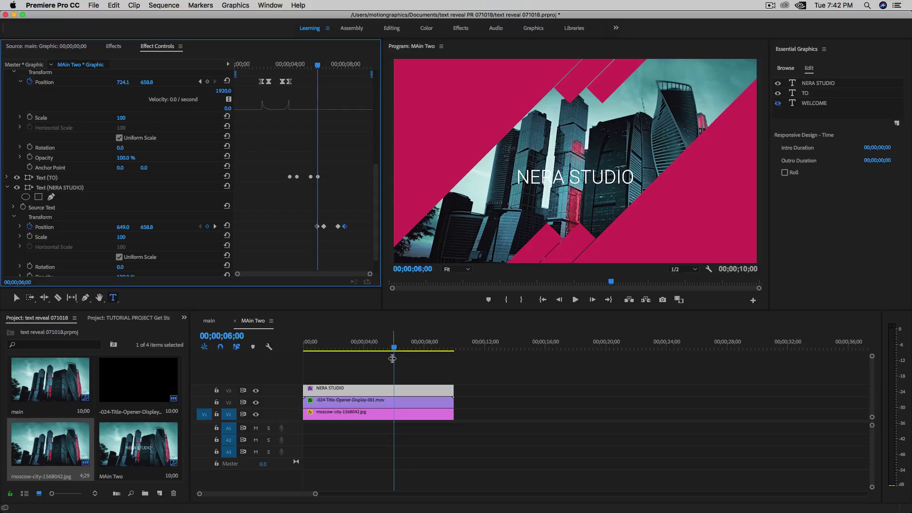
Set the NERA STUDIO text's vertical position to 658.8 at the last keyframe, 00;00;08;00.
left_click_drag(317, 69, 344, 73)
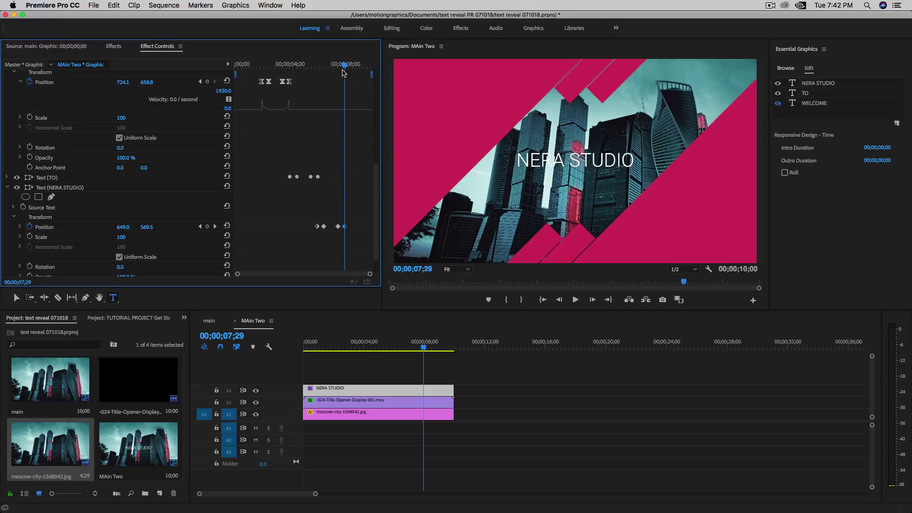
key("Left")
left_click(239, 335)
type("8")
key("Return")
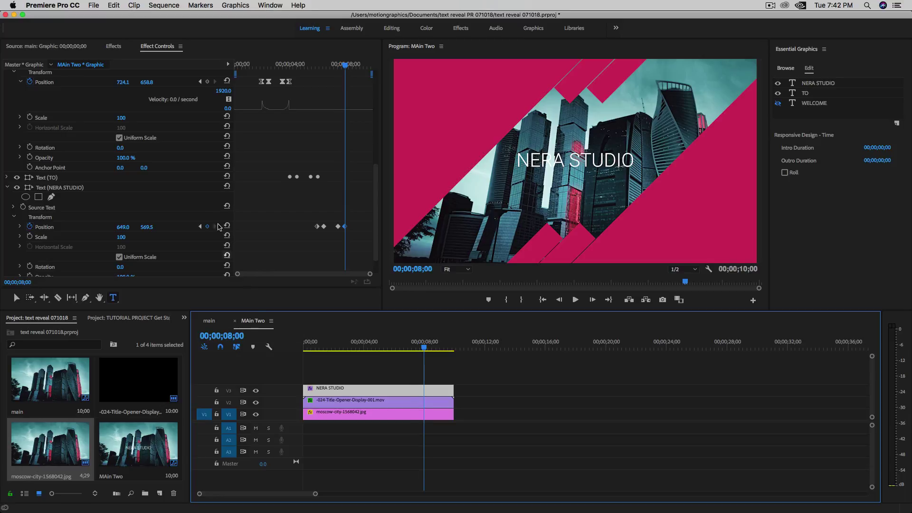
left_click(147, 227)
type("658.8")
key("Return")
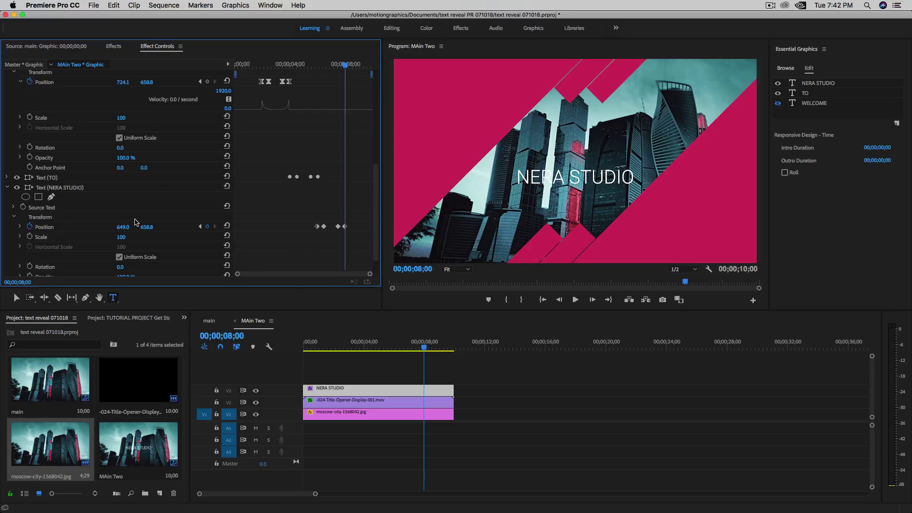
Copy the mask from the WELCOME text layer and paste it onto the NERA STUDIO text layer.
scroll(38, 156, "up", 4)
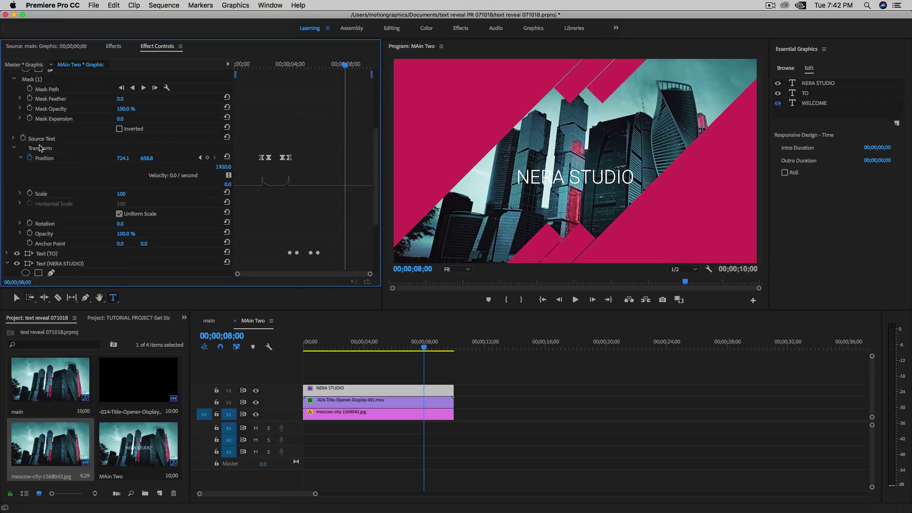
scroll(40, 148, "up", 2)
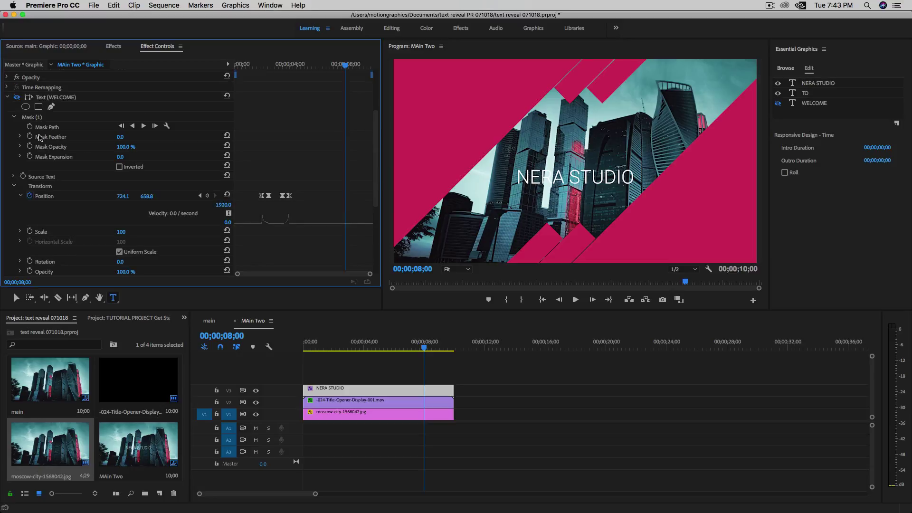
left_click(33, 119)
right_click(36, 118)
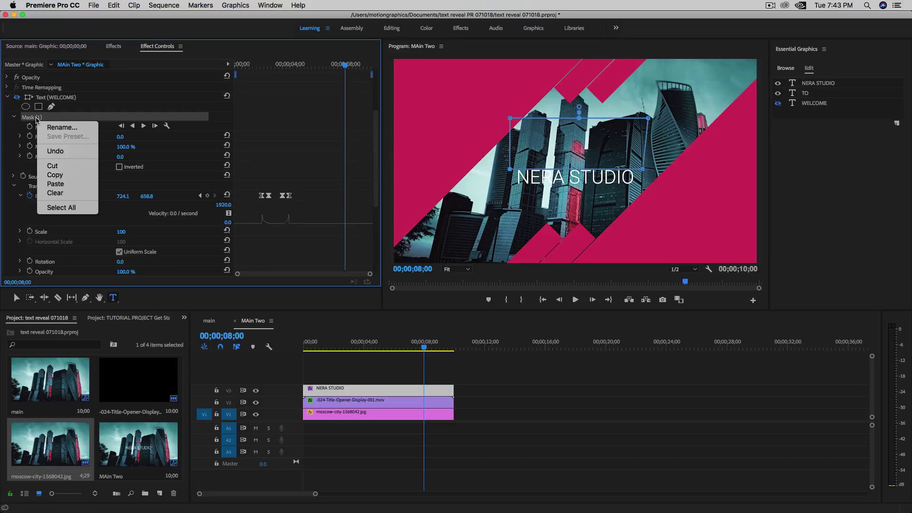
left_click(56, 174)
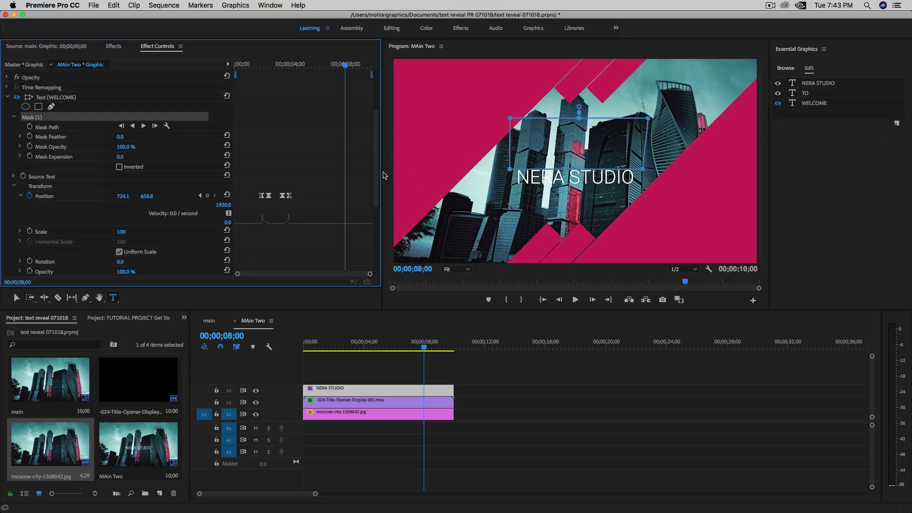
scroll(378, 173, "down", 7)
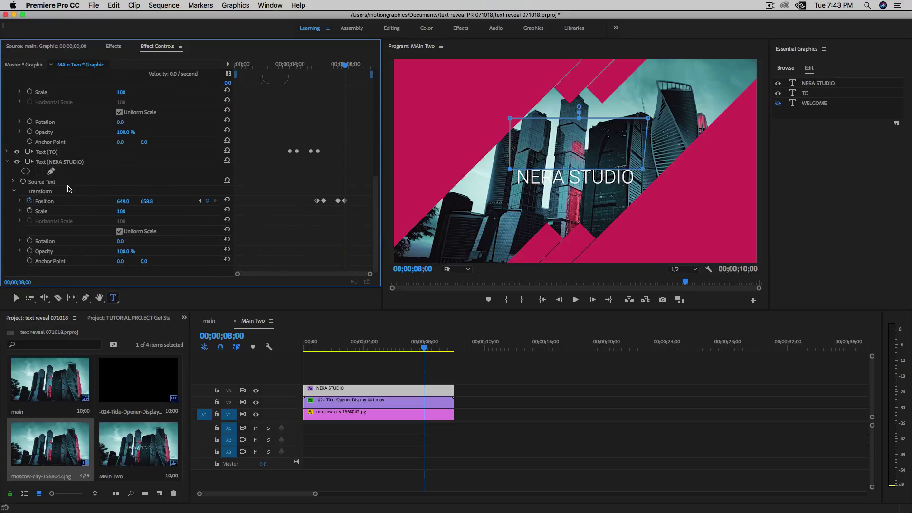
left_click(54, 162)
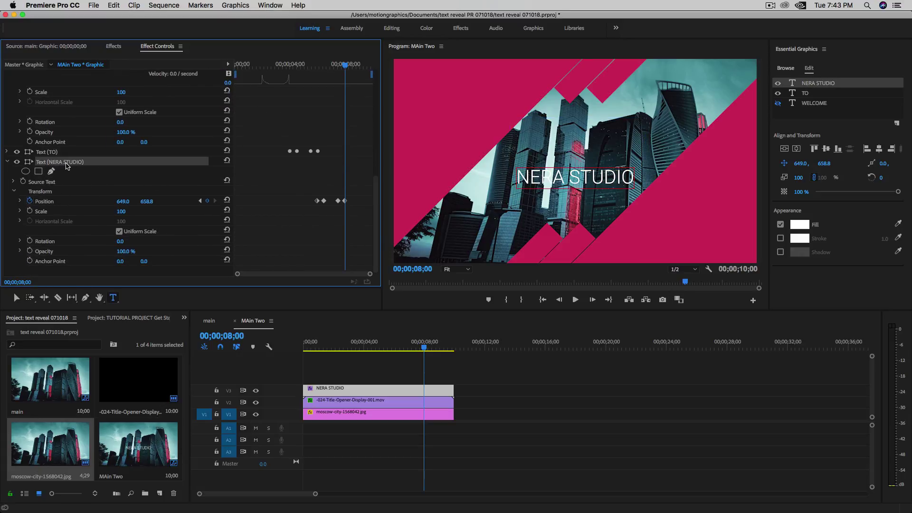
key("super+v")
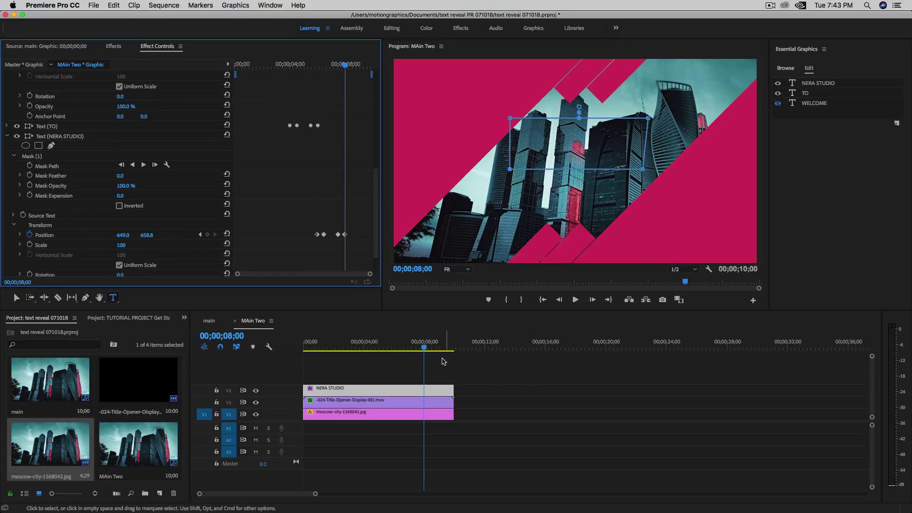
Expand the NERA STUDIO position velocity graph and ease the text's entrance with a steep start from the 00;00;06;00 keyframe.
mouse_move(424, 349)
left_mouse_down()
mouse_move(396, 349)
mouse_move(411, 349)
left_mouse_up()
left_click(346, 251)
key("grave")
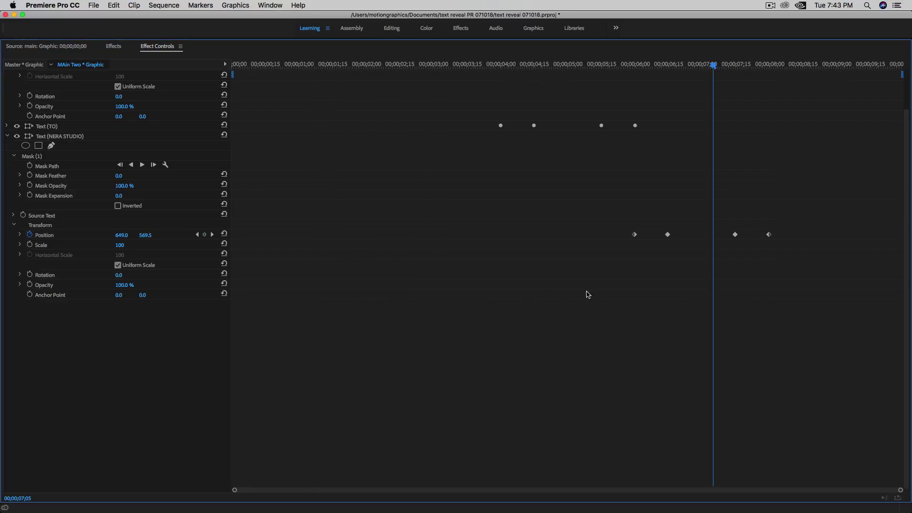
left_click(19, 235)
scroll(666, 318, "up", 4)
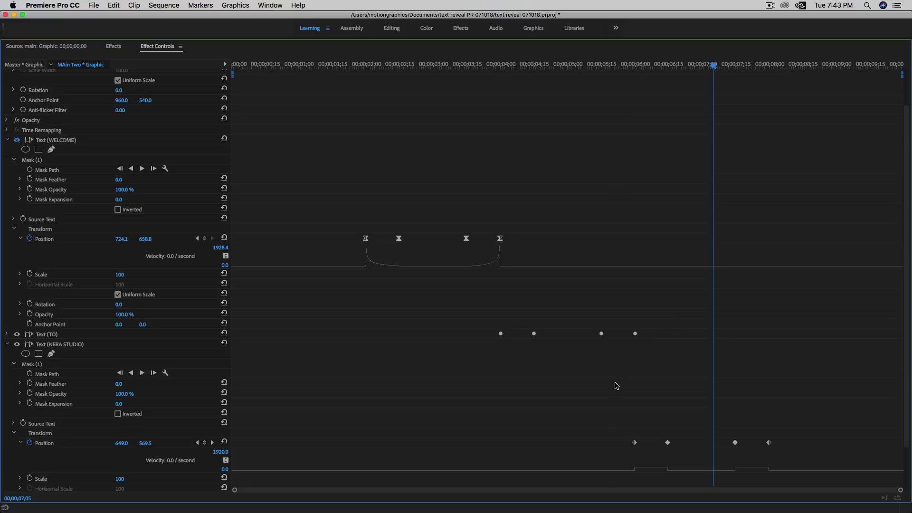
scroll(616, 387, "down", 3)
left_click(634, 391)
left_click_drag(668, 421, 631, 419)
Ease the NERA STUDIO text's exit so its velocity curve peaks at the last position keyframe, 00;00;08;00.
left_click(769, 391)
left_click(767, 418)
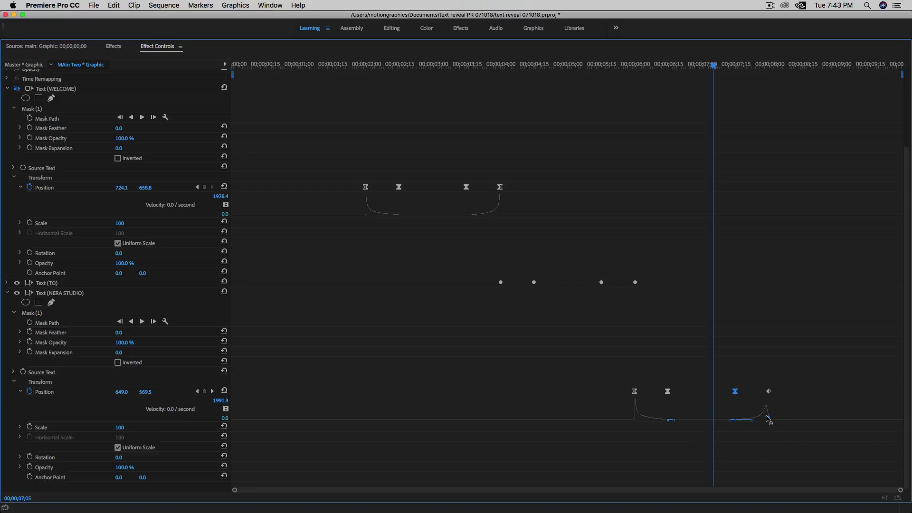
left_click_drag(765, 417, 769, 421)
key("grave")
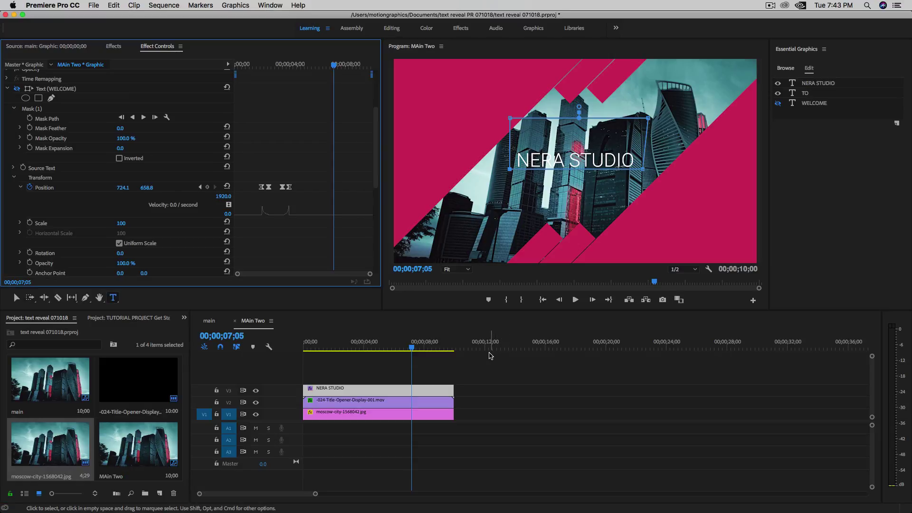
Render the MAin Two sequence from In to Out and play it back to check the text reveals.
left_click_drag(412, 347, 388, 347)
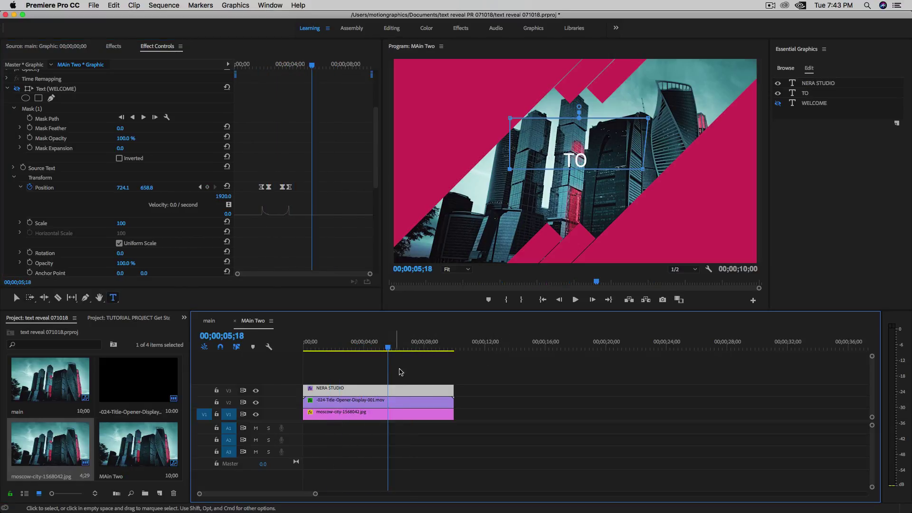
left_click(164, 6)
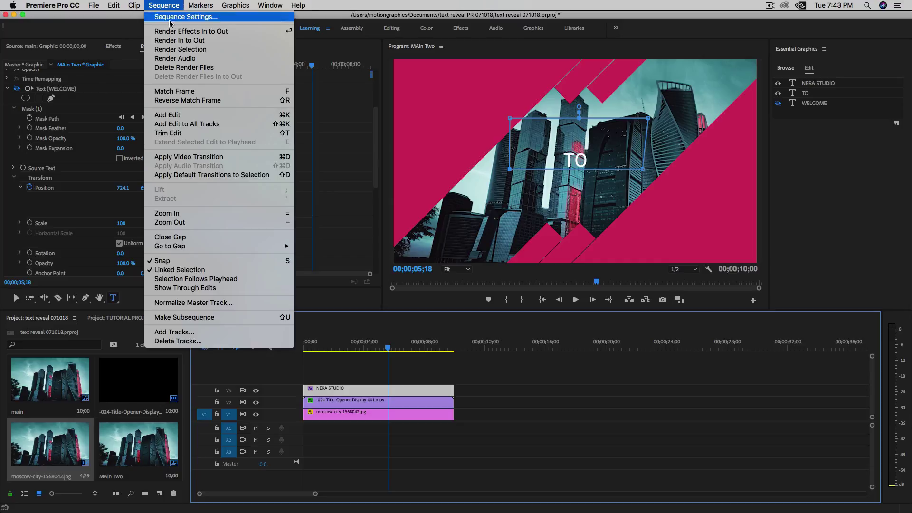
left_click(180, 42)
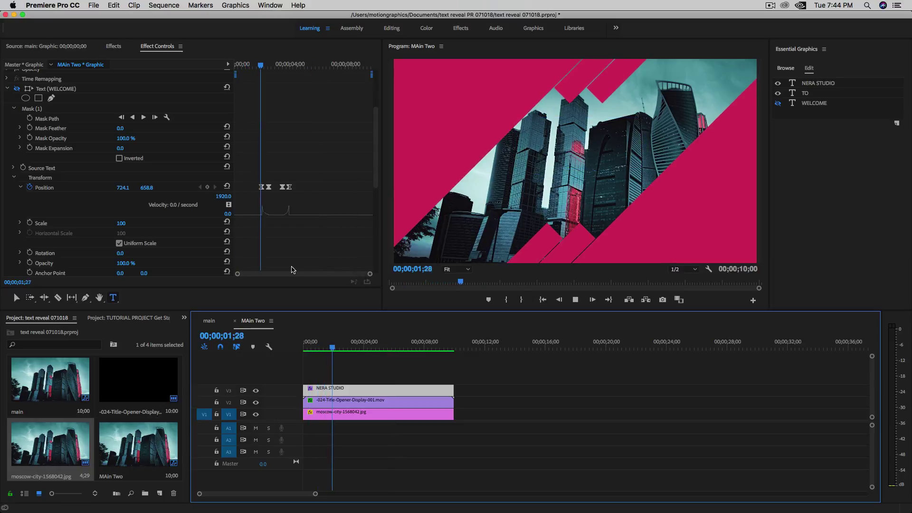
key("space")
Make the WELCOME text layer visible and preview its reveal from around 00;00;02;00.
left_click(777, 103)
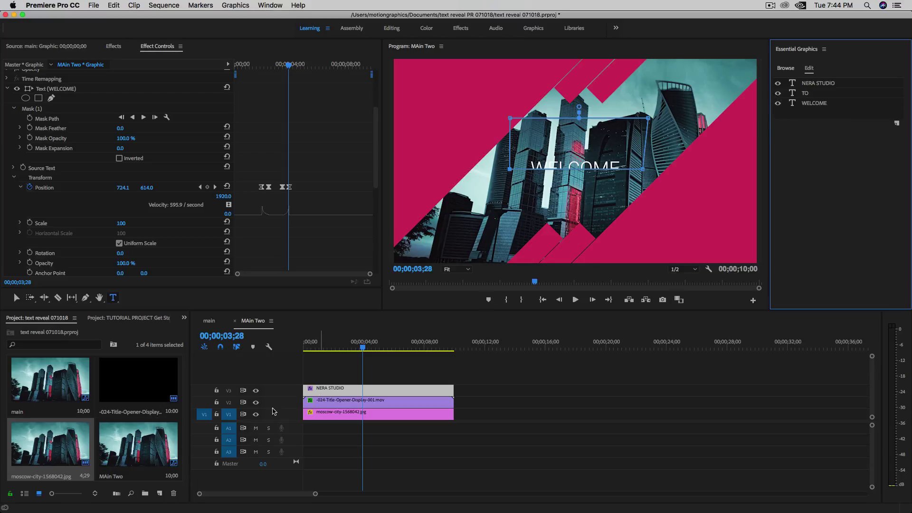
left_click_drag(343, 360, 332, 360)
key("space")
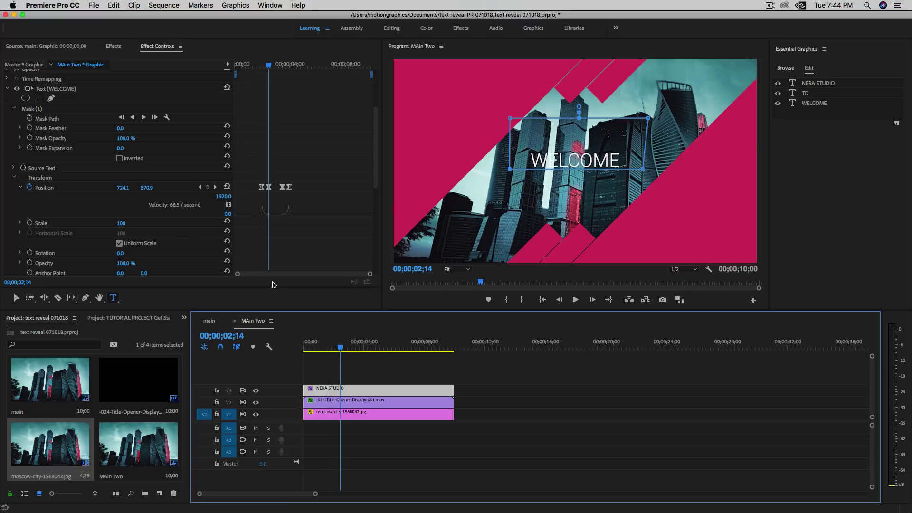
Render the sequence from In to Out again with WELCOME shown and watch the full title animation.
left_click(163, 5)
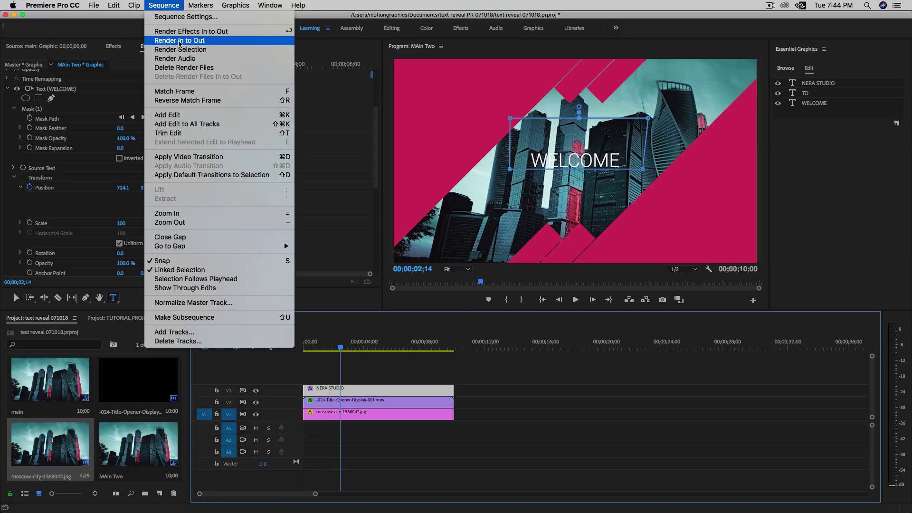
left_click(180, 41)
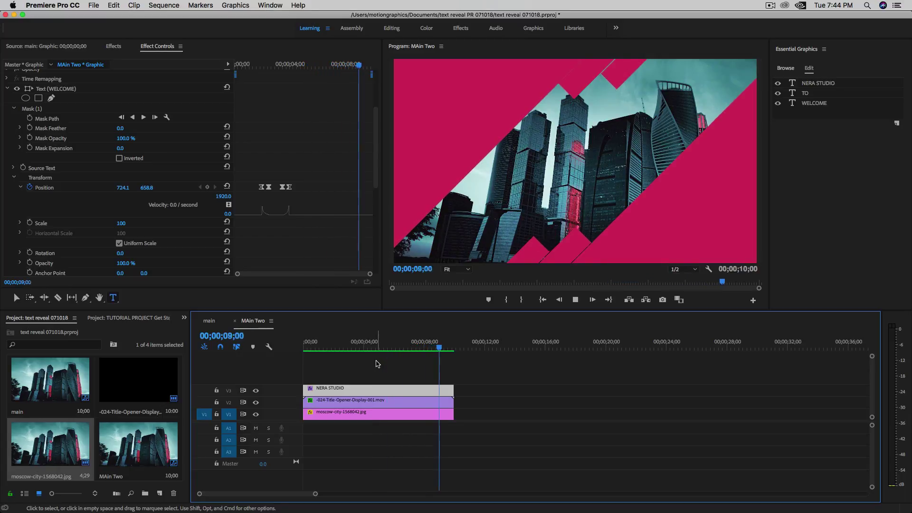
key("space")
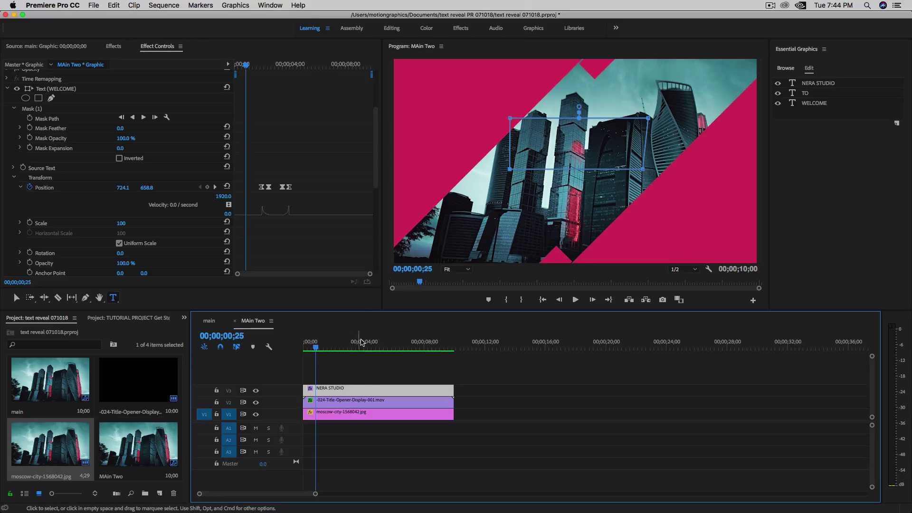
Delay all WELCOME and NERA STUDIO position keyframes so WELCOME's first one sits at 00;00;02;07, and render the sequence from In to Out.
left_click(349, 237)
key("grave")
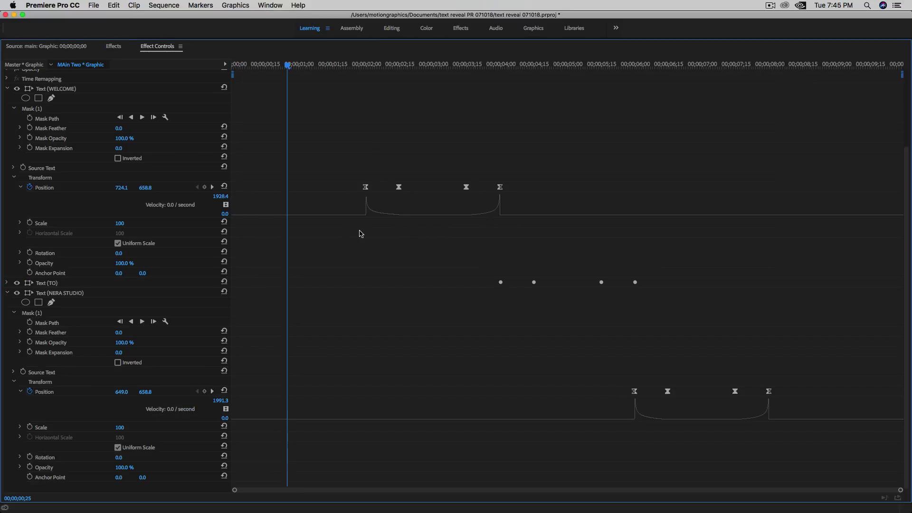
left_click_drag(352, 158, 786, 431)
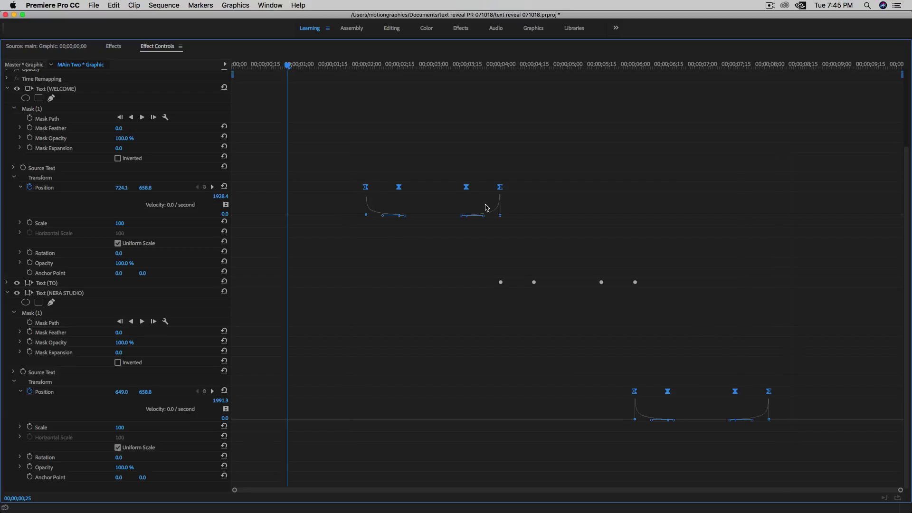
left_click_drag(288, 65, 382, 68)
left_click_drag(500, 187, 517, 189)
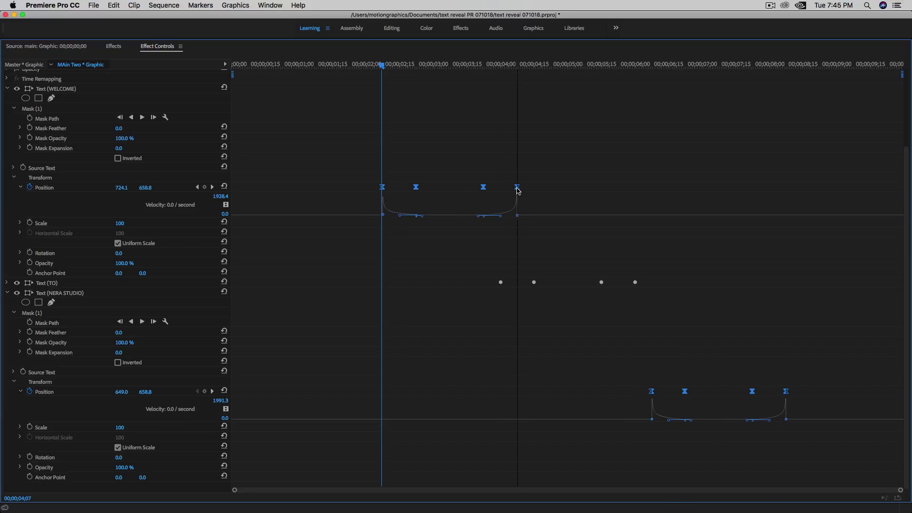
key("grave")
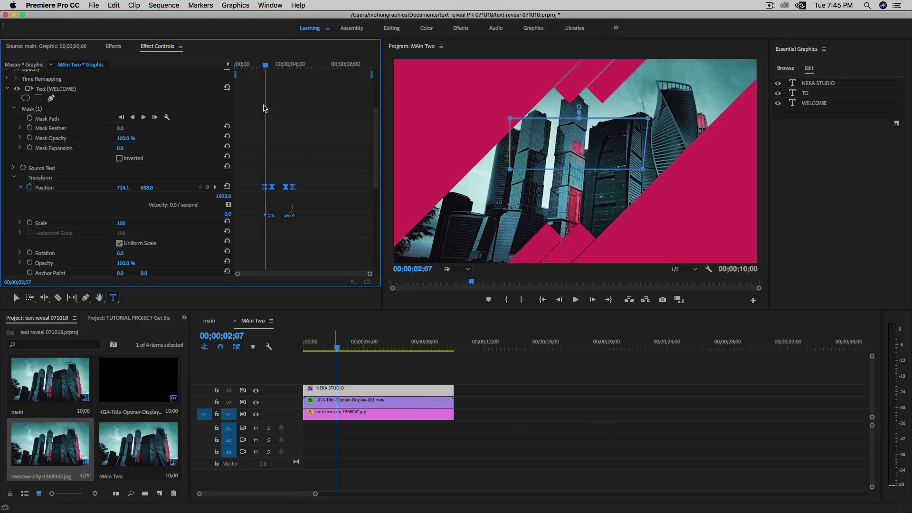
left_click(165, 6)
left_click(182, 42)
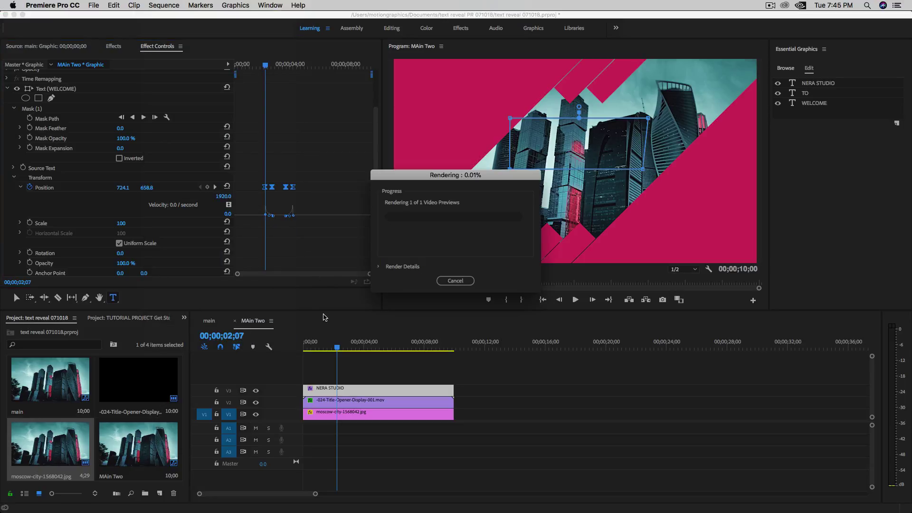